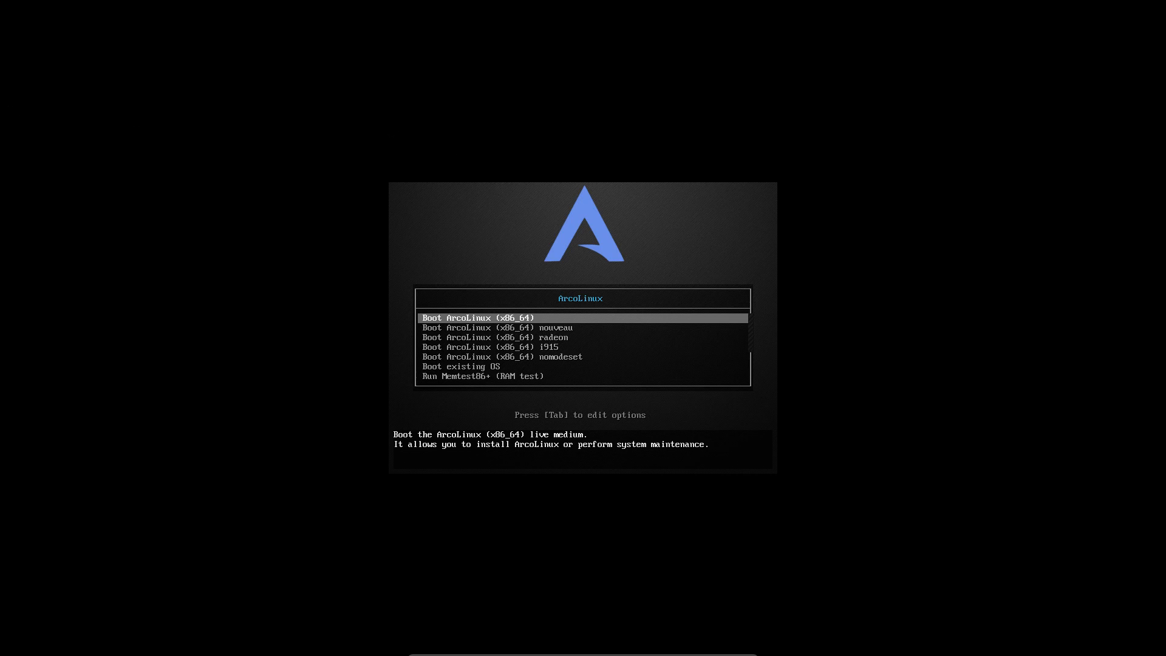
# Check the nouveau entry's kernel options, discard the edits, and boot the default ArcoLinux (x86_64) entry.
pyautogui.press('Down')
pyautogui.press('Down')
pyautogui.press('Down')
pyautogui.press('Down')
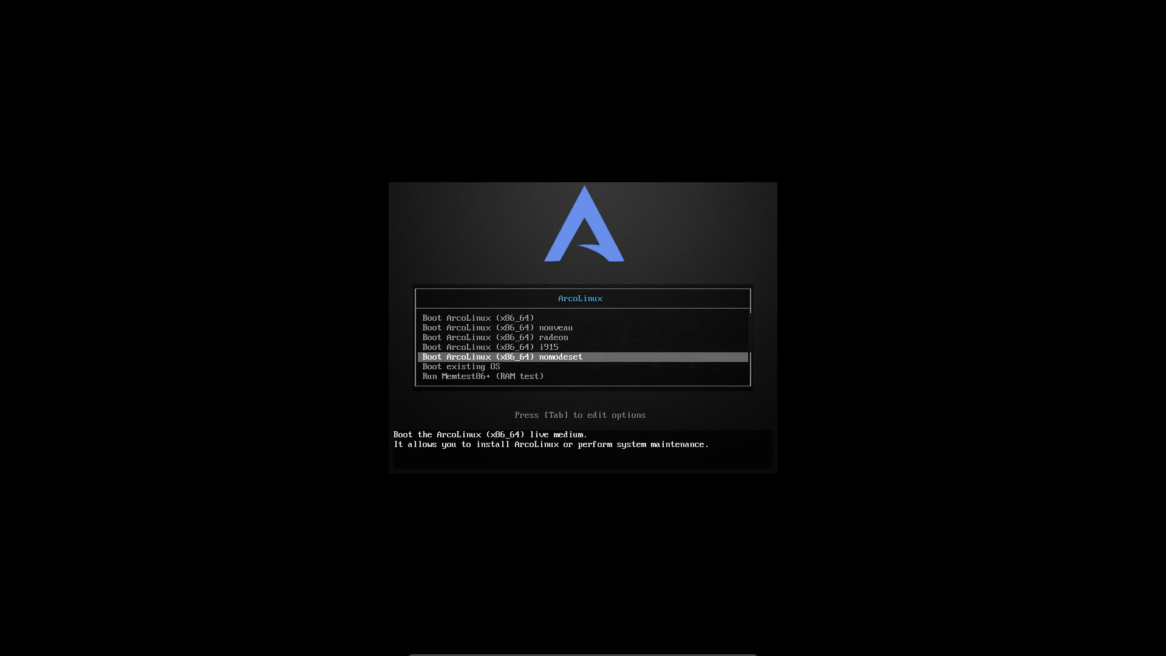
pyautogui.press('Up')
pyautogui.press('Up')
pyautogui.press('Up')
pyautogui.press('Up')
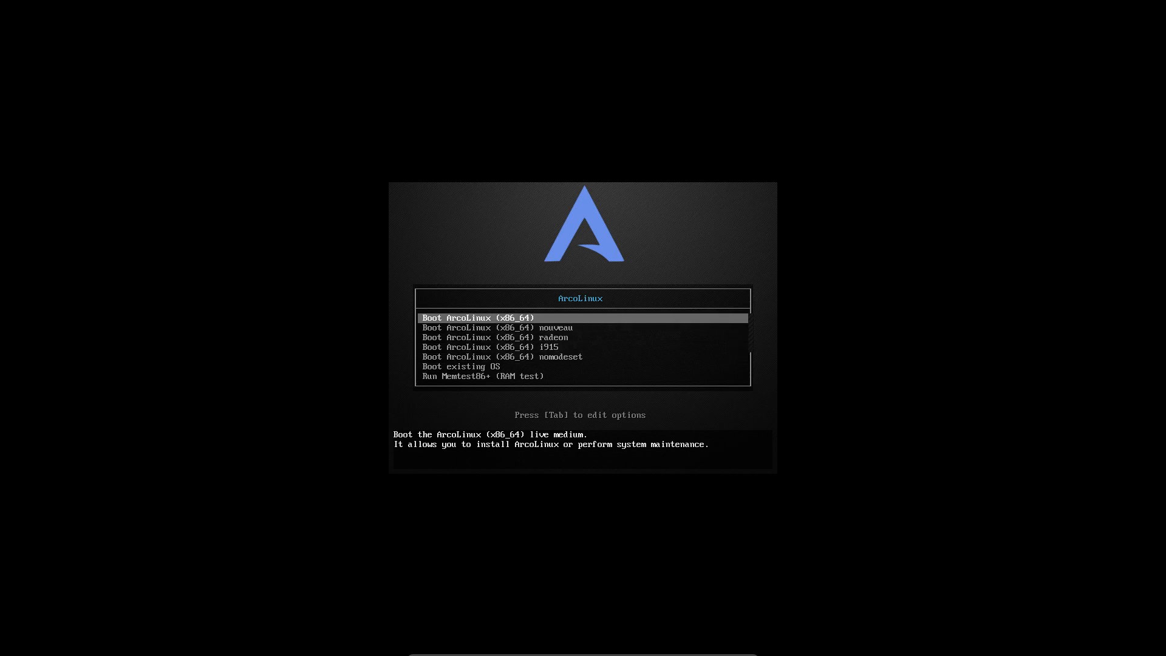
pyautogui.press('Down')
pyautogui.press('Tab')
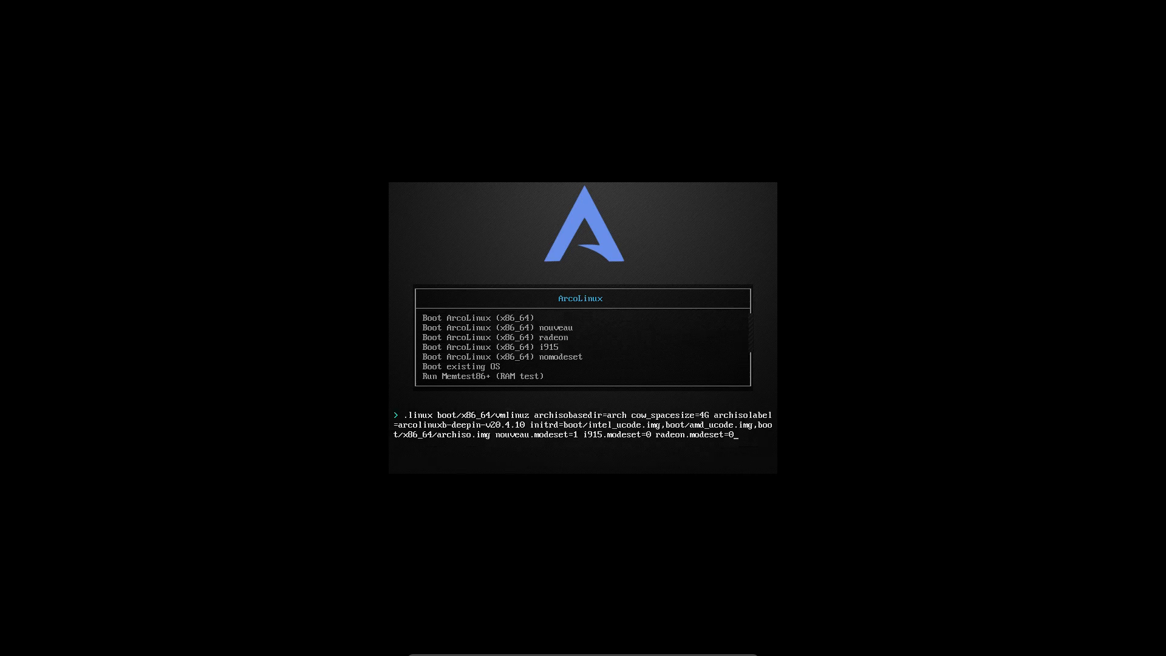
pyautogui.write('sdfsdf')
pyautogui.press('Escape')
pyautogui.press('Up')
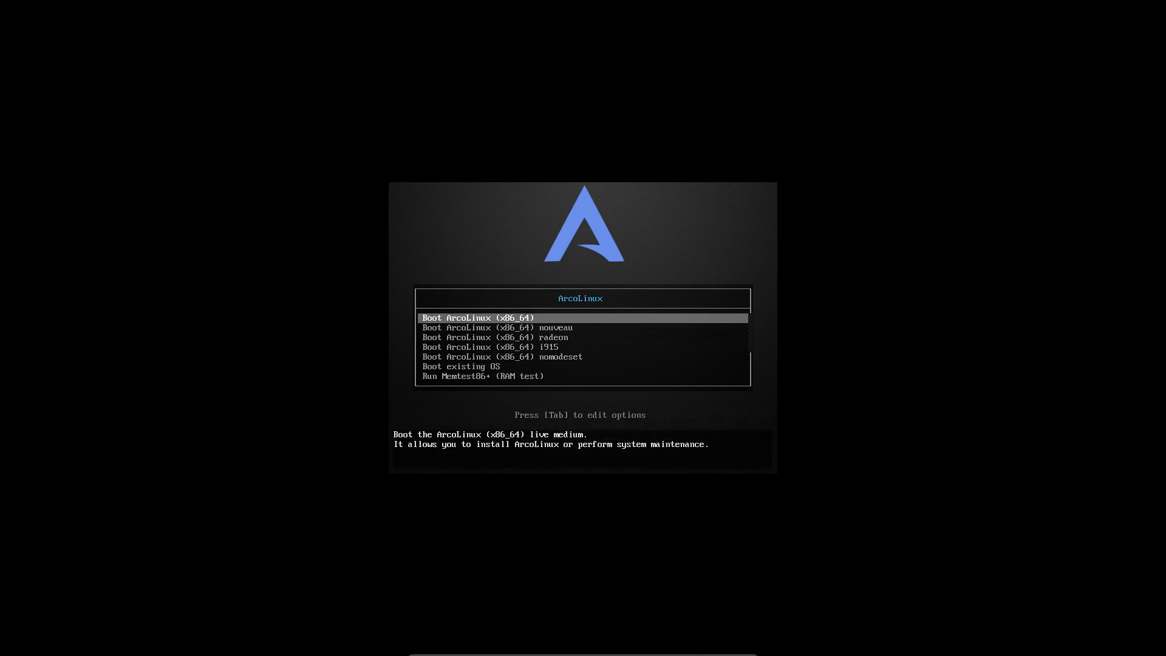
pyautogui.press('Return')
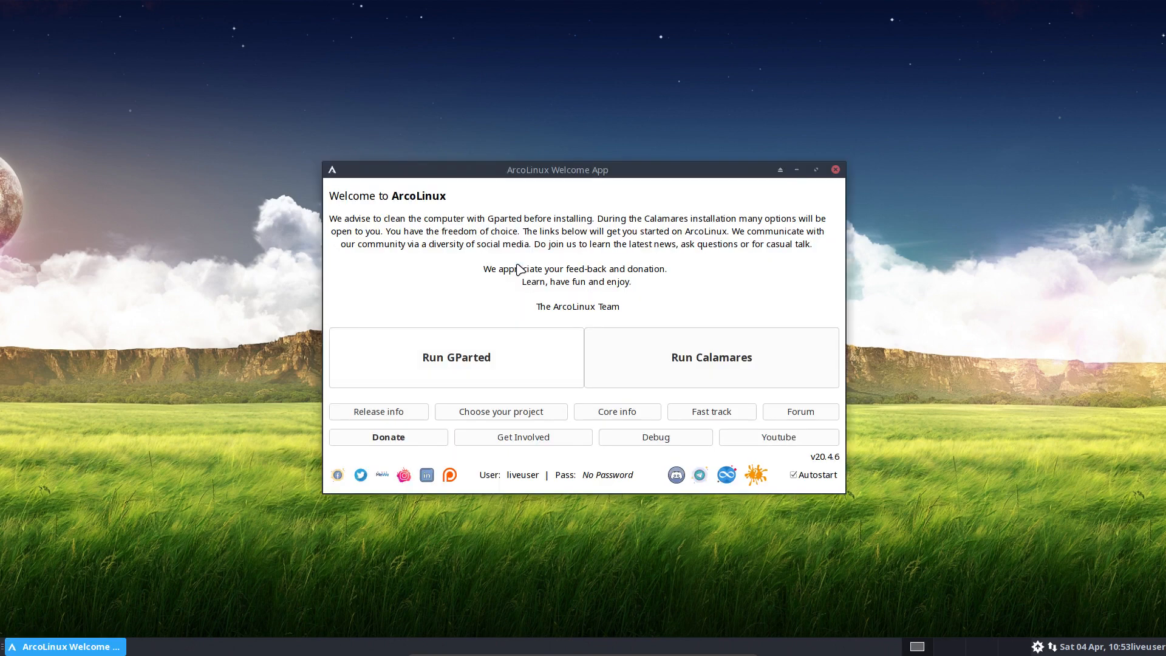
# Check the disk's 20 GiB unallocated space in GParted, then launch the Calamares installer.
pyautogui.click(513, 359)
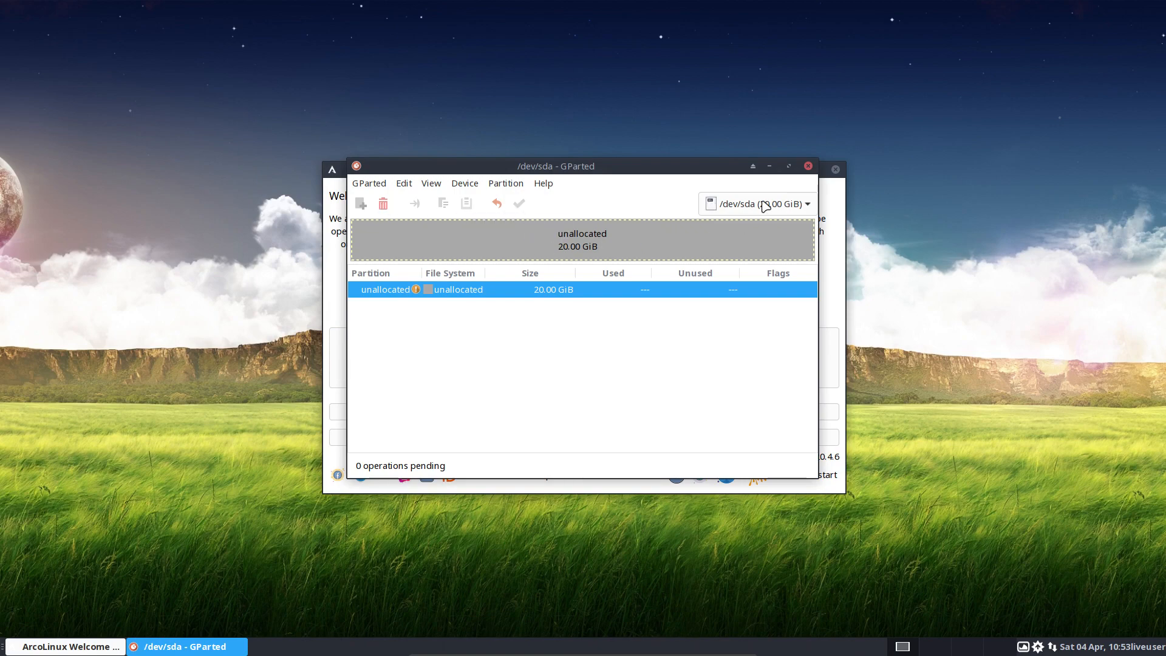
pyautogui.click(809, 167)
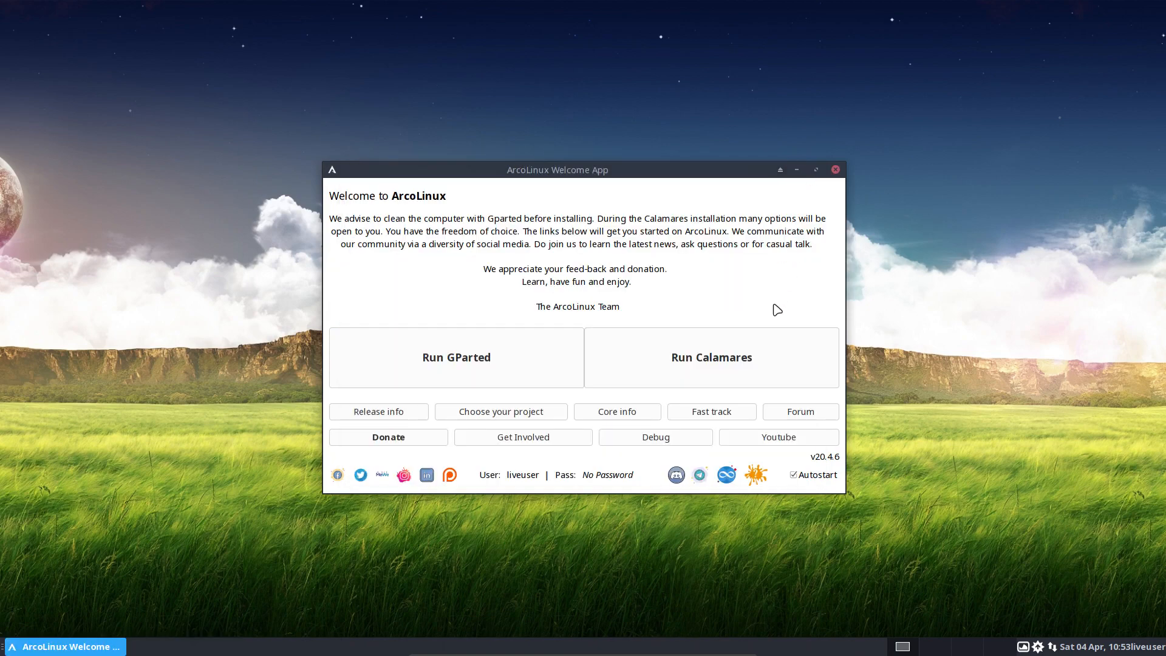
pyautogui.click(725, 357)
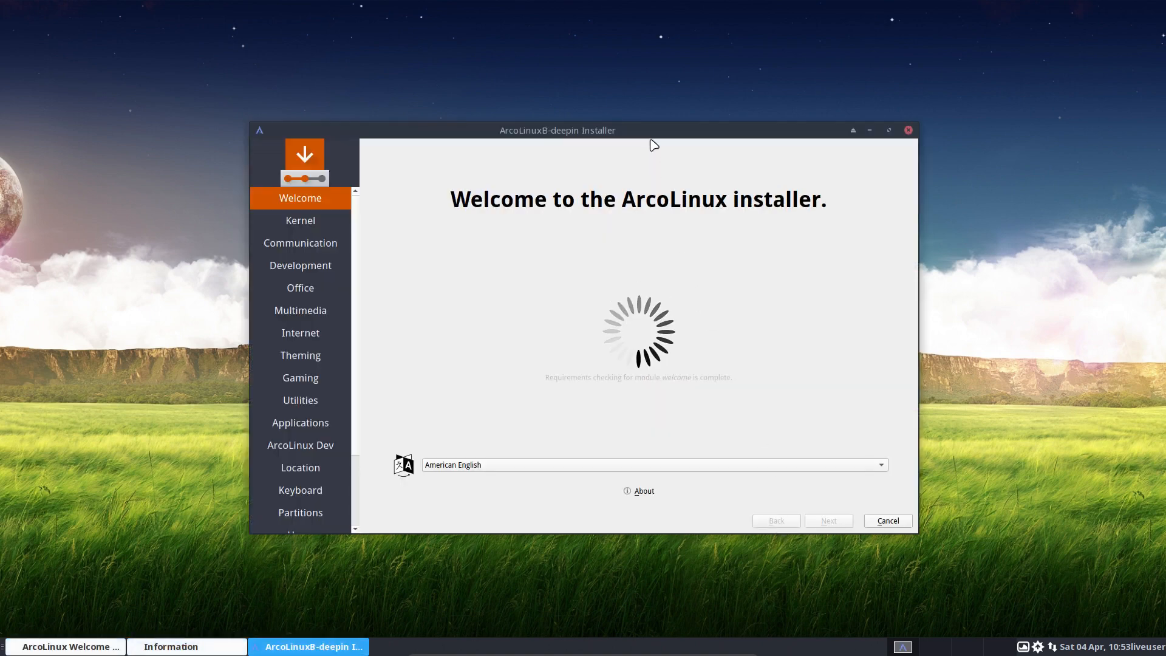
# Centre the installer window and move the package-conflict warnings to the lower left.
pyautogui.moveTo(651, 135); pyautogui.dragTo(814, 45)
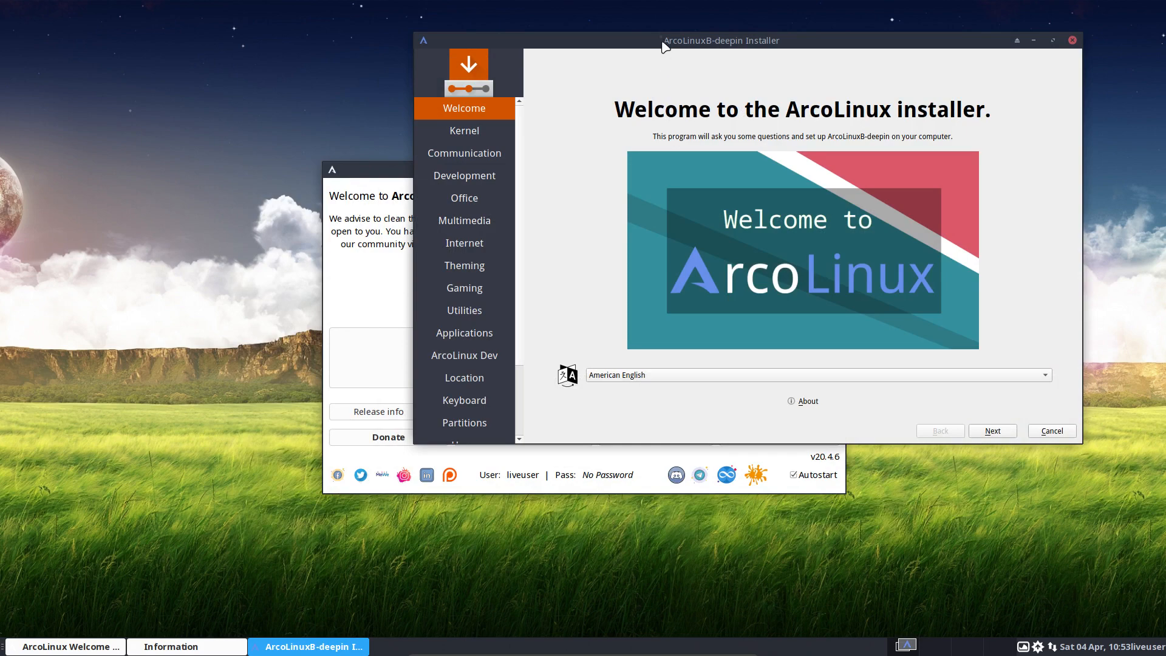
pyautogui.moveTo(666, 76); pyautogui.dragTo(779, 108)
pyautogui.moveTo(488, 232); pyautogui.dragTo(71, 379)
pyautogui.moveTo(843, 84); pyautogui.dragTo(602, 144)
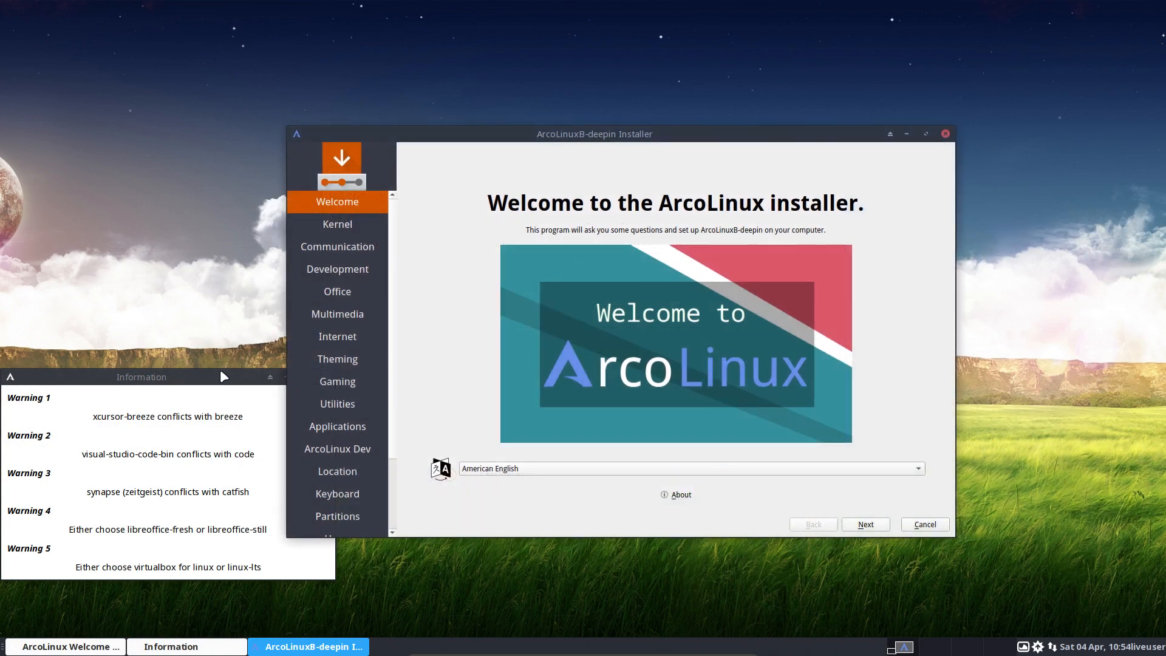
pyautogui.moveTo(213, 377); pyautogui.dragTo(211, 421)
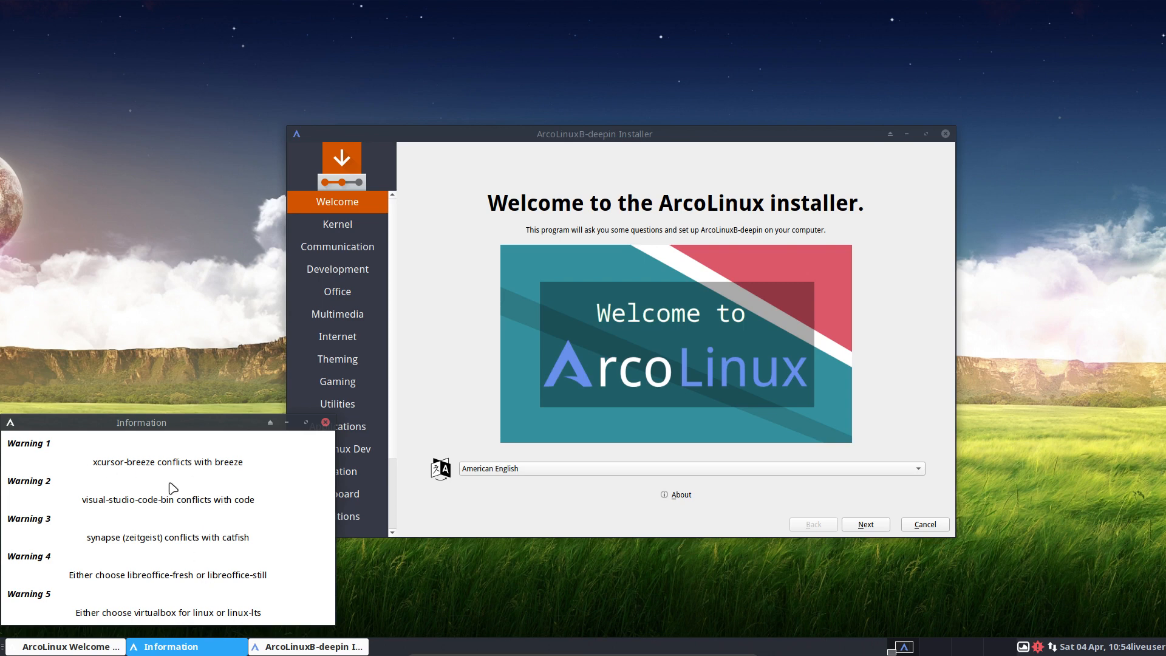
# View and close the Calamares About information, then advance to the Kernel page.
pyautogui.click(668, 513)
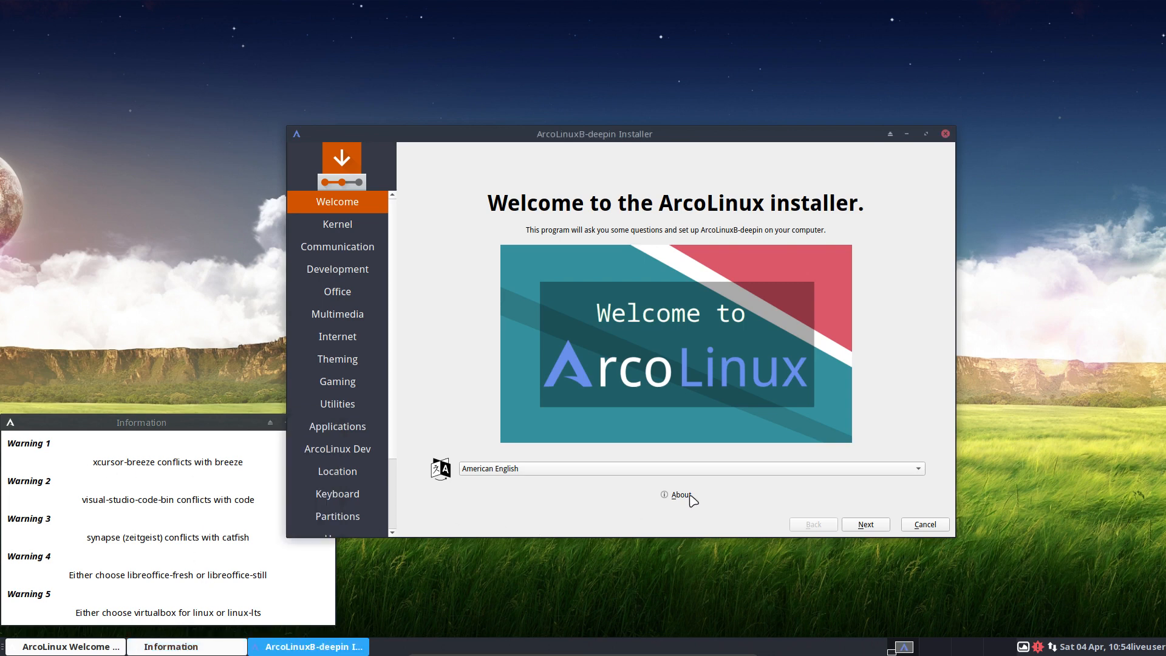
pyautogui.click(689, 495)
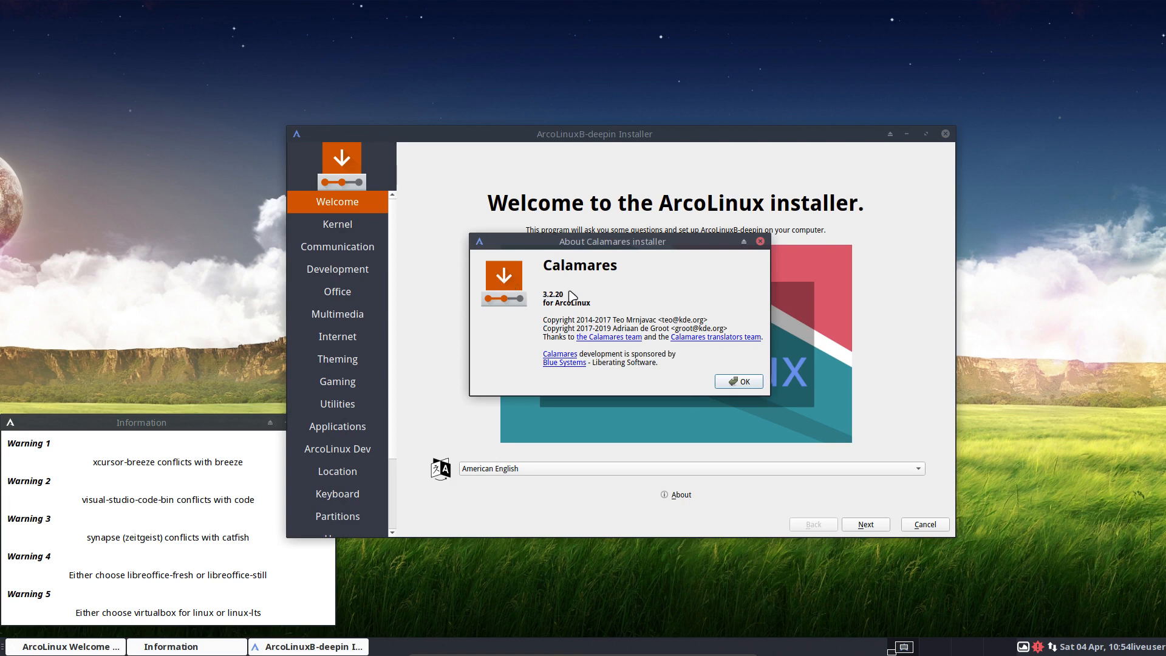
pyautogui.click(742, 384)
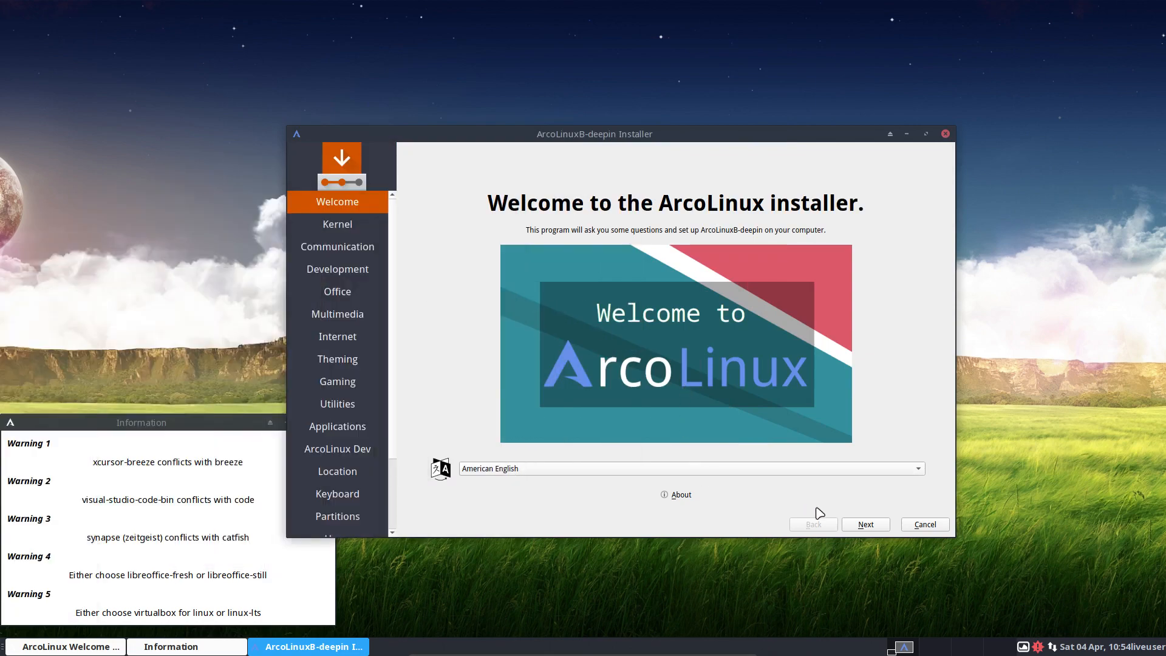
pyautogui.click(869, 526)
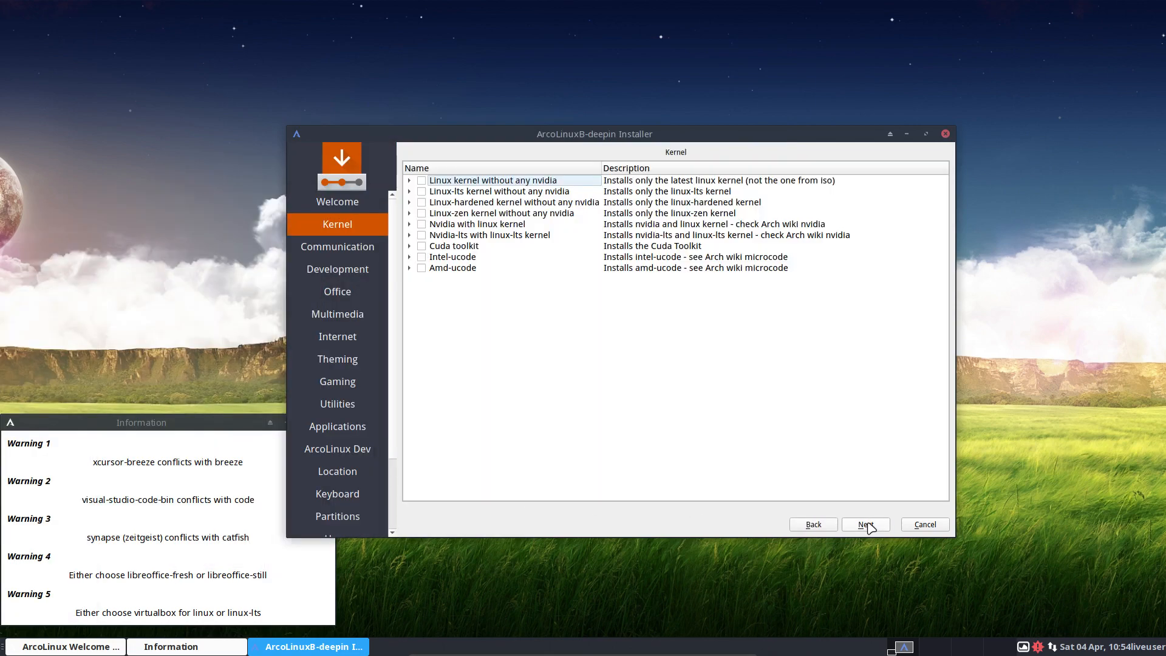
# Review the linux-lts, linux-hardened, linux-zen and plain linux kernel options, then continue.
pyautogui.click(470, 192)
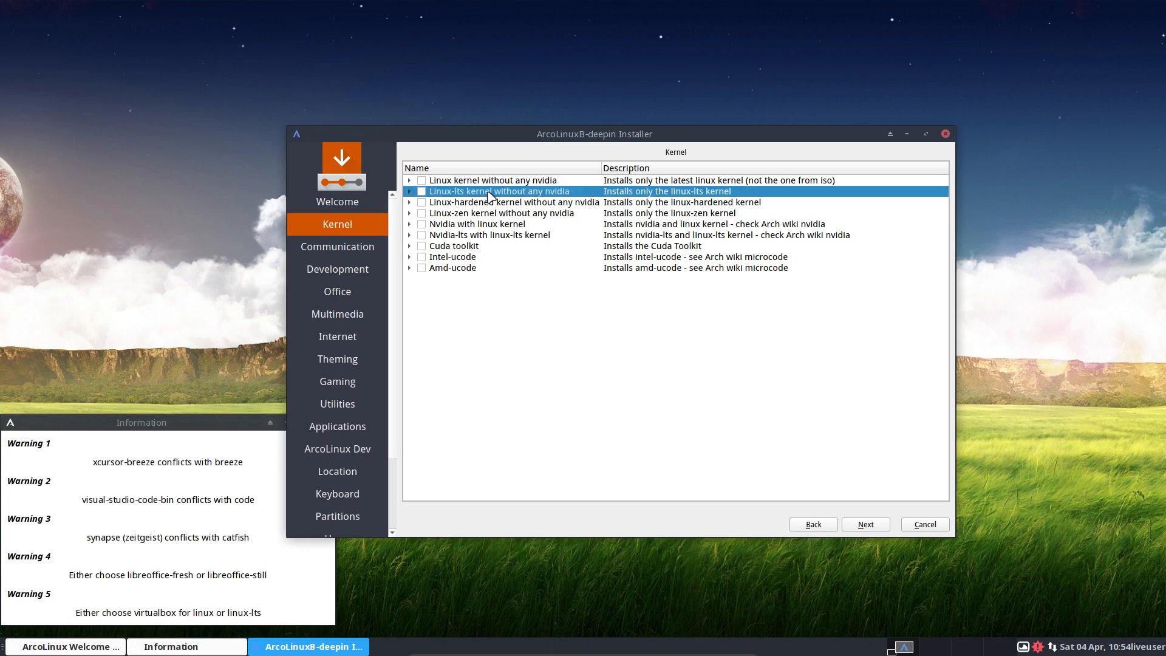
pyautogui.click(489, 202)
pyautogui.click(490, 213)
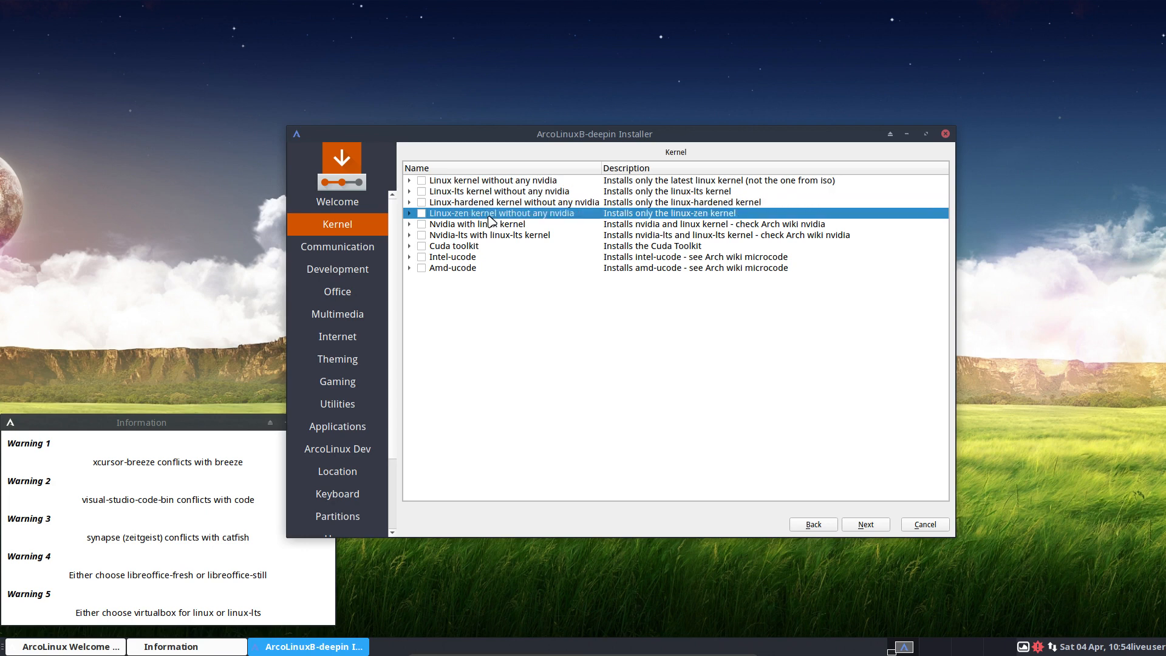
pyautogui.click(454, 182)
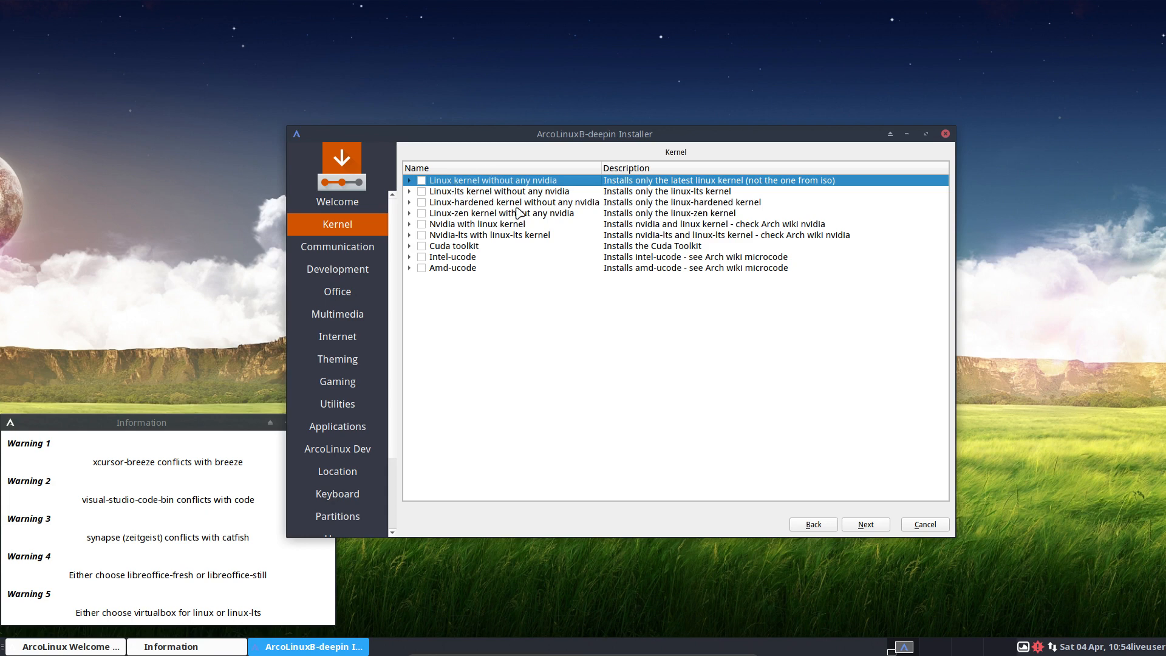
pyautogui.click(866, 526)
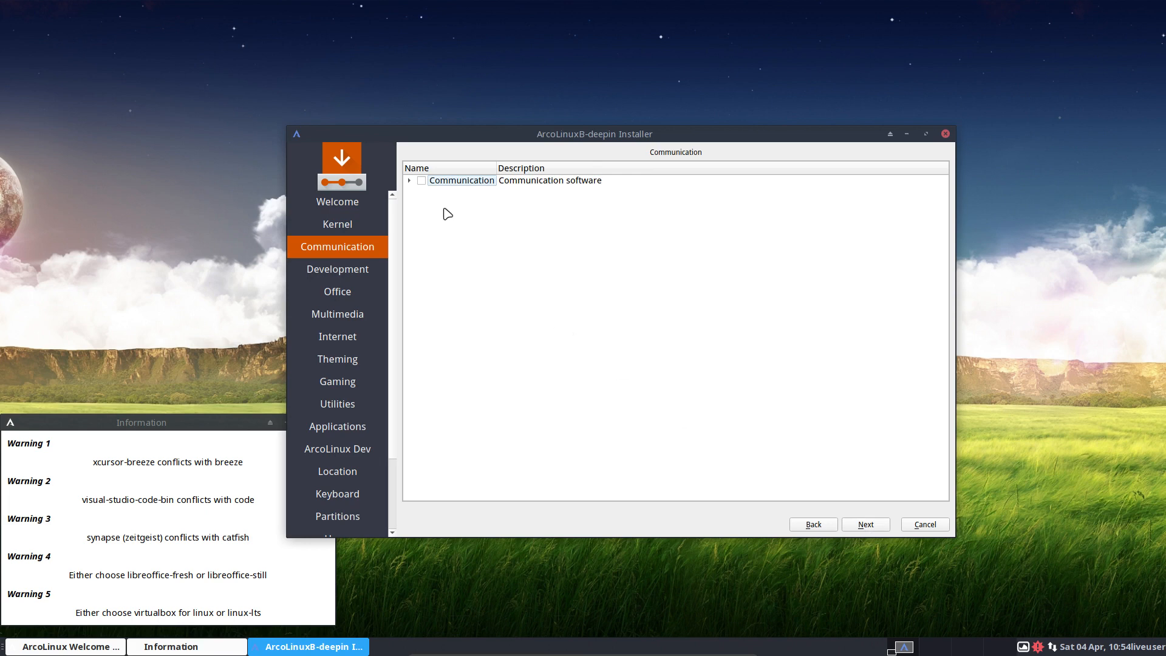
# Tick discord and telegram-desktop in the Communication group.
pyautogui.click(409, 180)
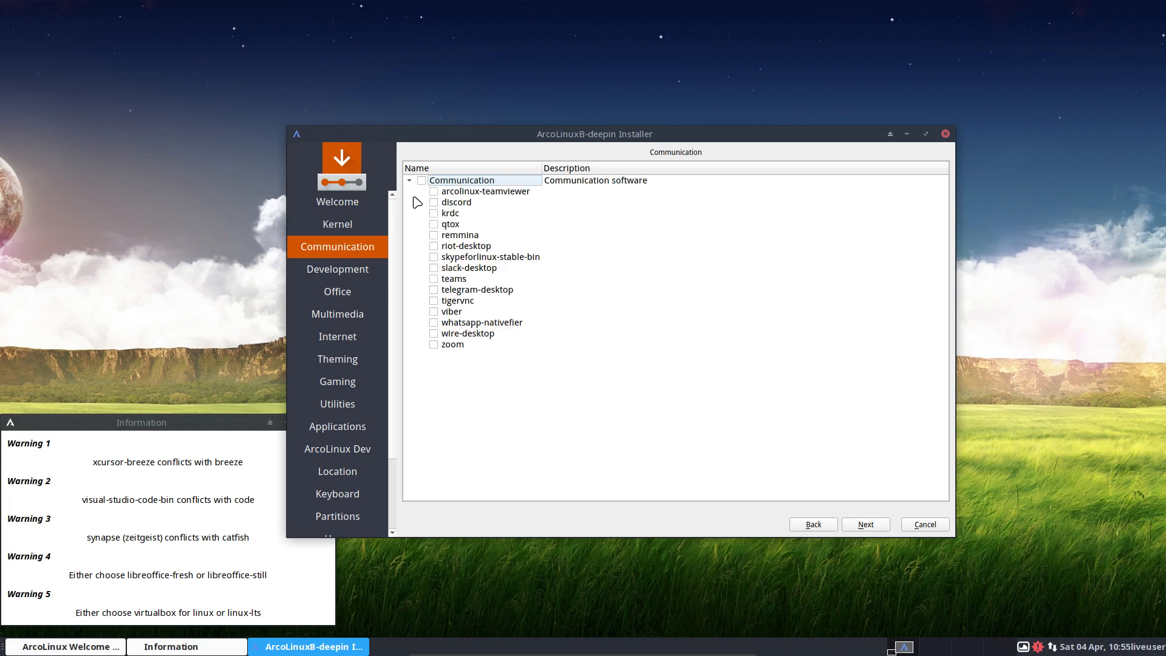
pyautogui.click(433, 202)
pyautogui.click(434, 290)
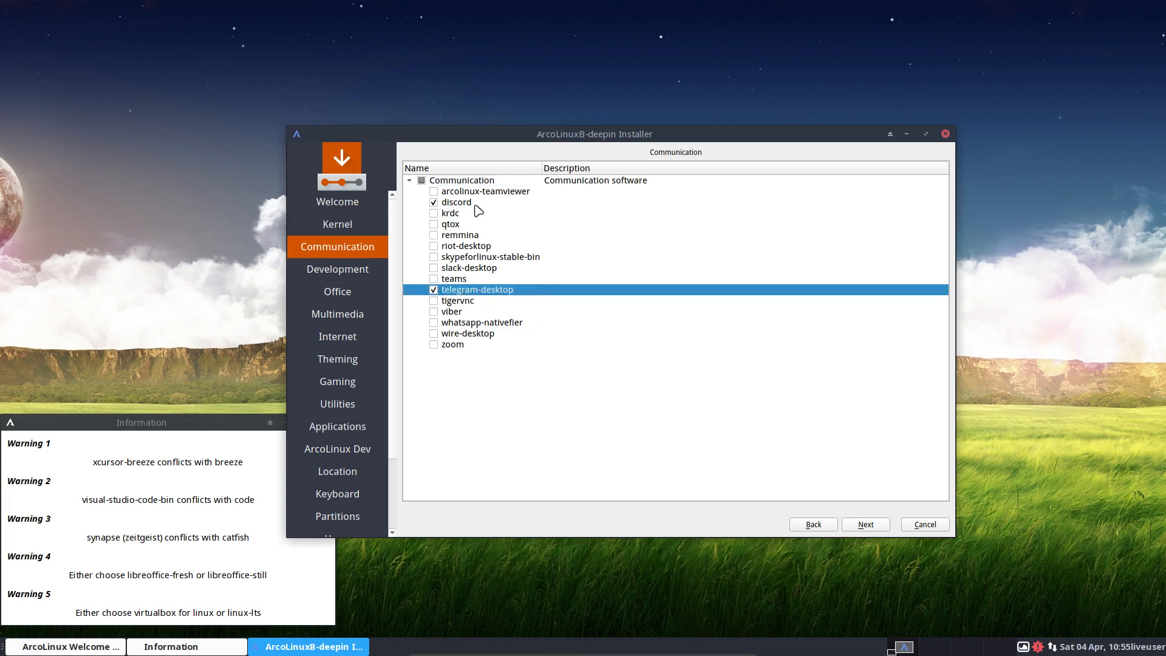
pyautogui.click(869, 525)
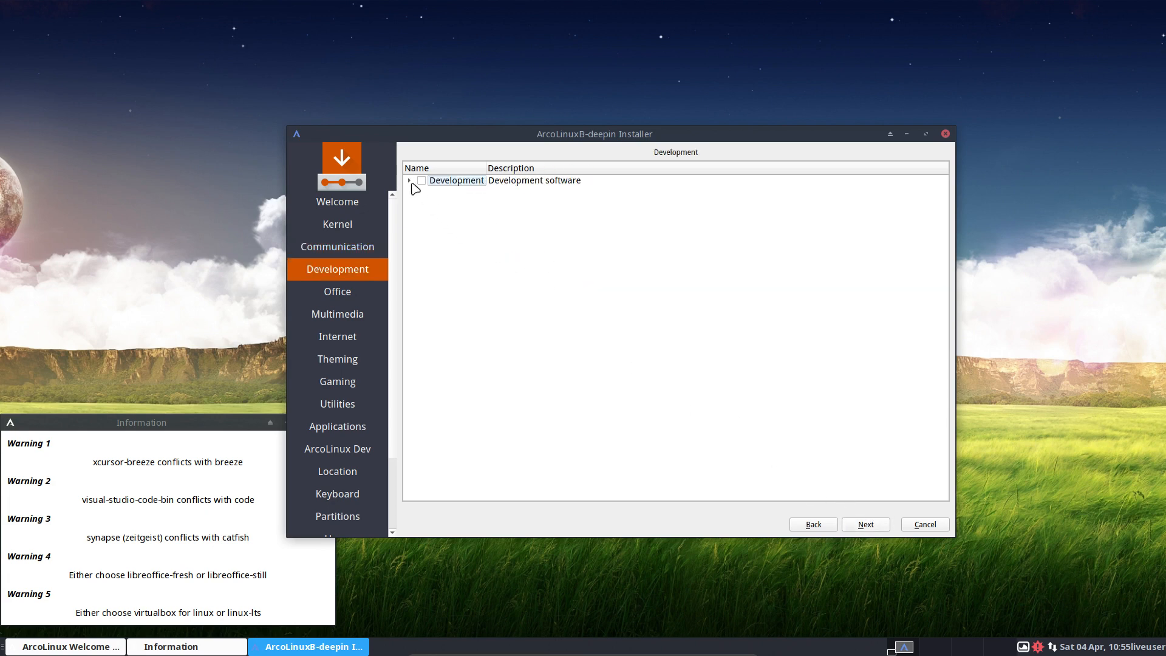
# Expand the Development group and pass the Development and Office pages without selecting anything.
pyautogui.click(410, 182)
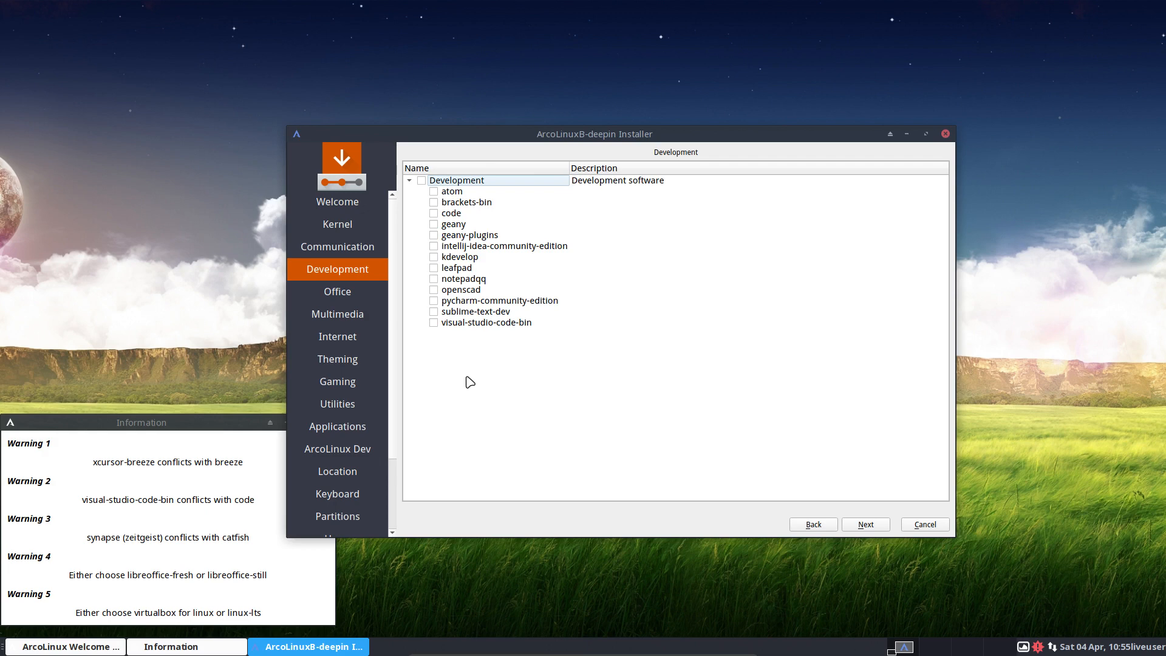
pyautogui.click(879, 529)
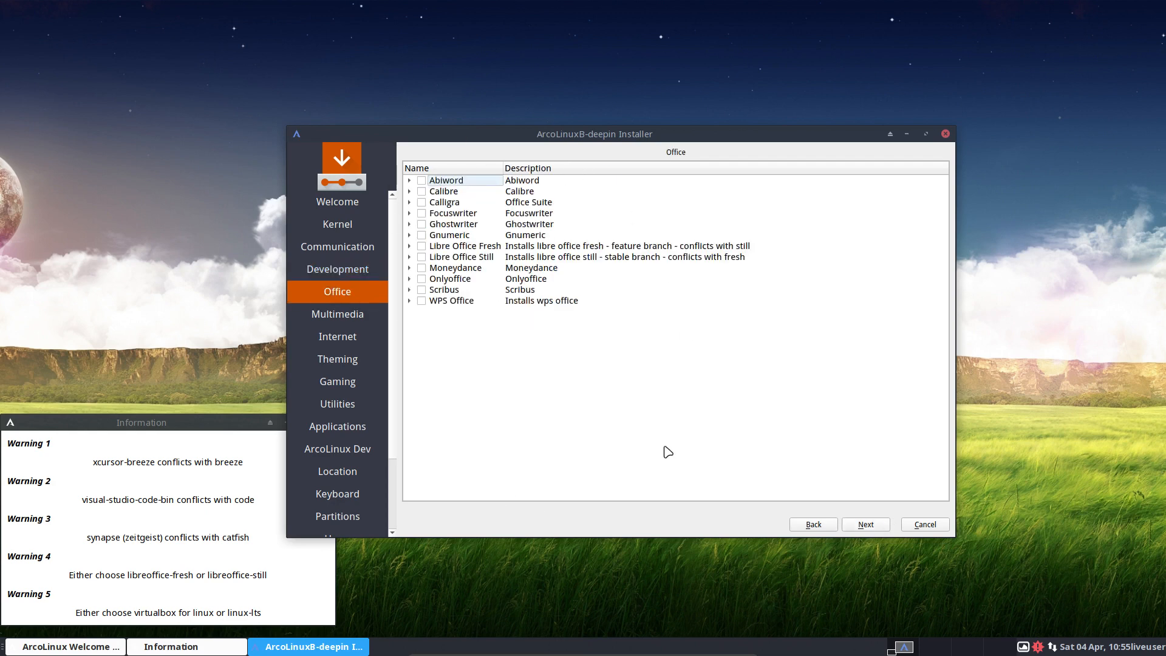
pyautogui.click(871, 526)
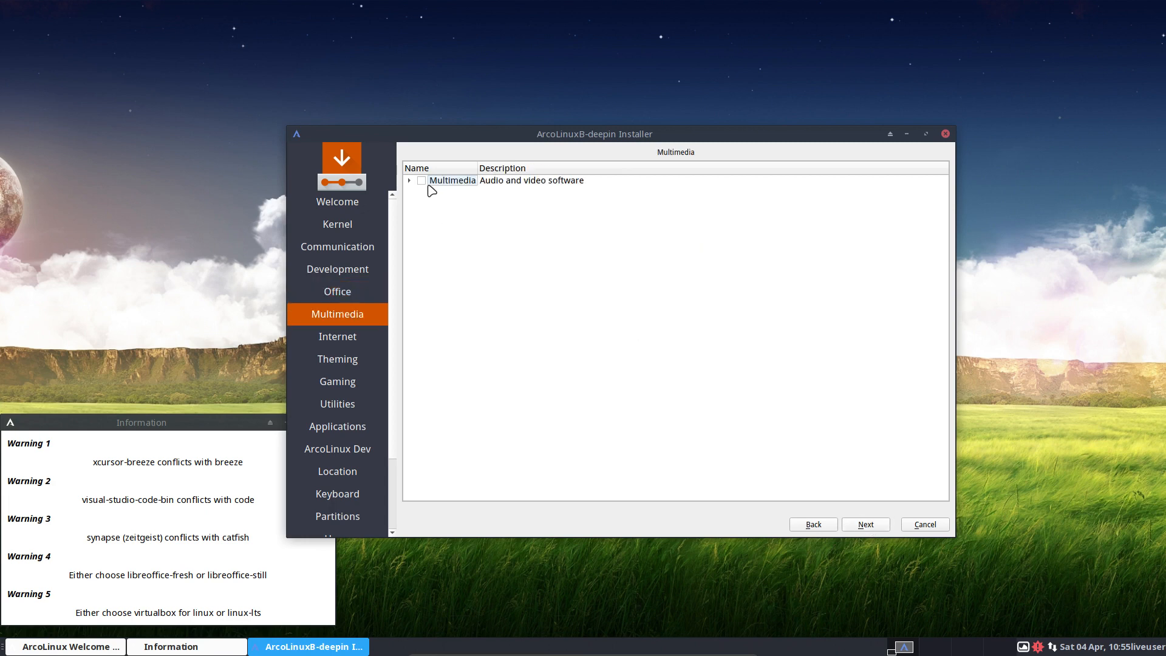
# Scroll through the expanded Multimedia package list, leaving it unselected.
pyautogui.click(409, 181)
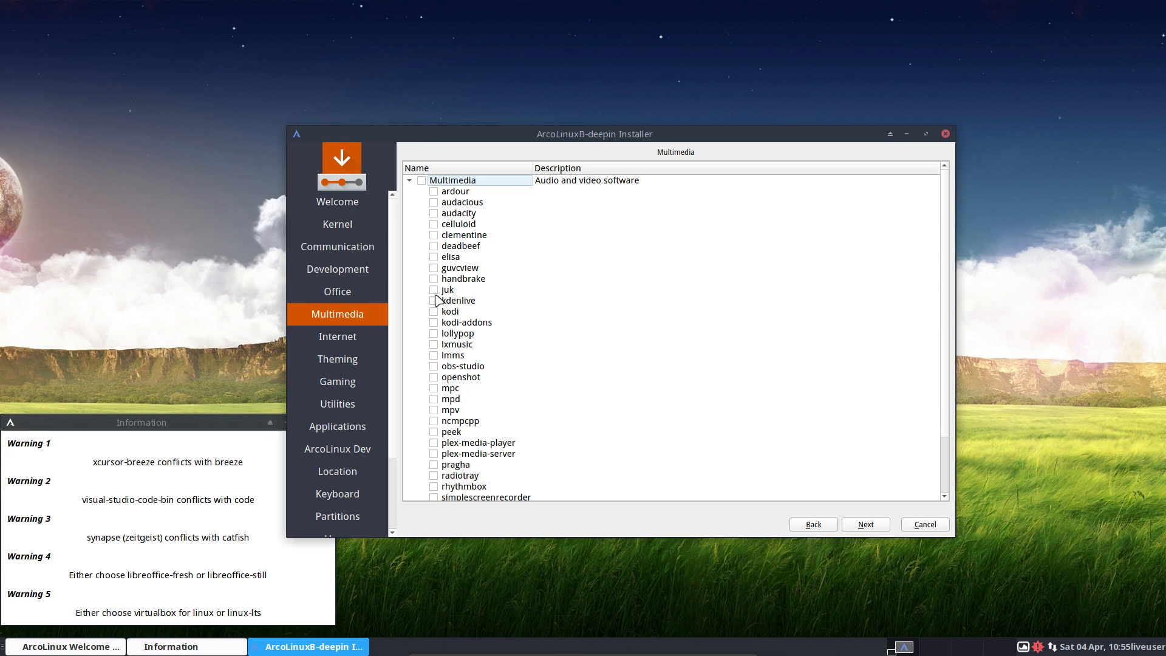
pyautogui.scroll(-2, 429, 337)
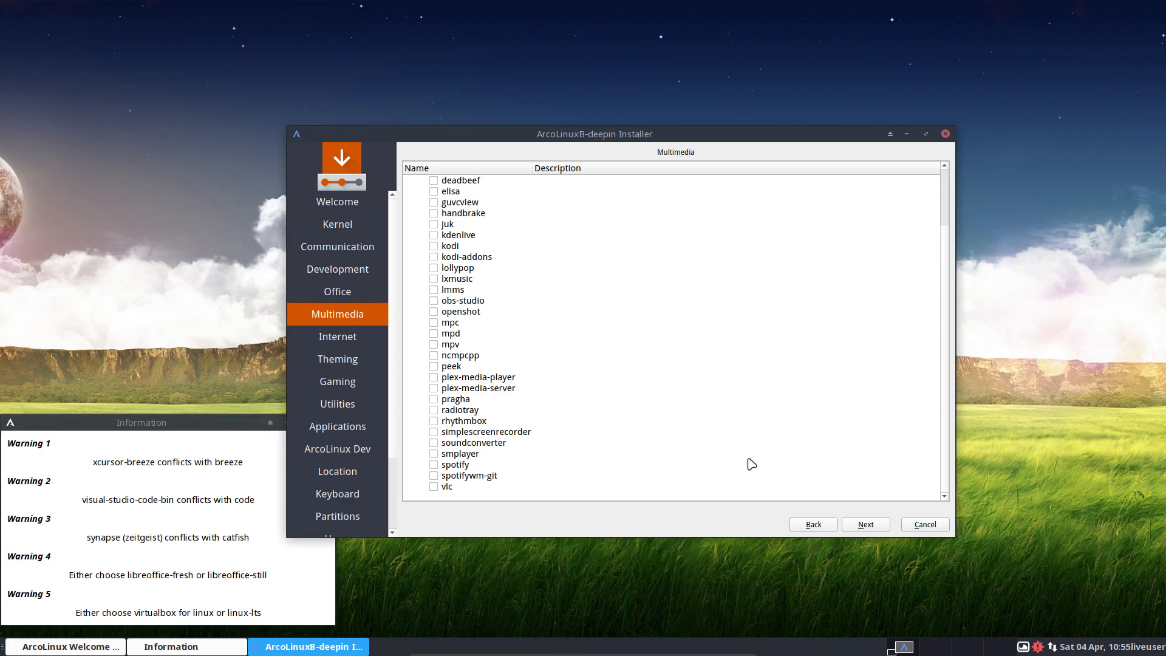
pyautogui.click(867, 524)
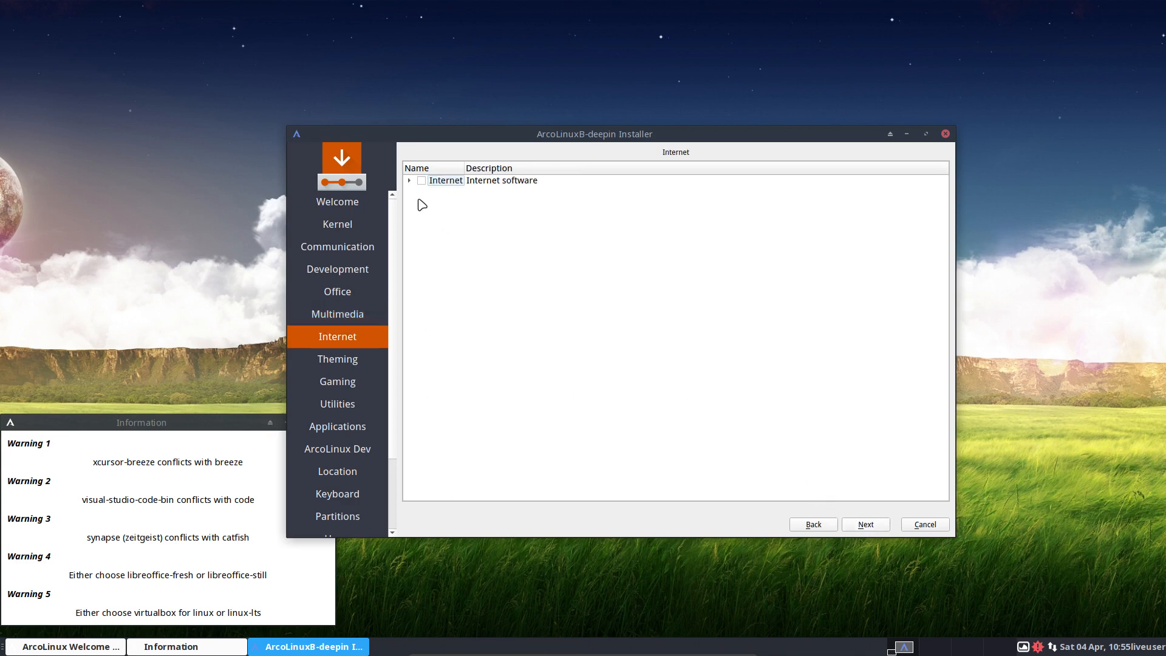
# Pass the Internet page and tick the breeze and xcursor-breeze Theming packages.
pyautogui.click(409, 180)
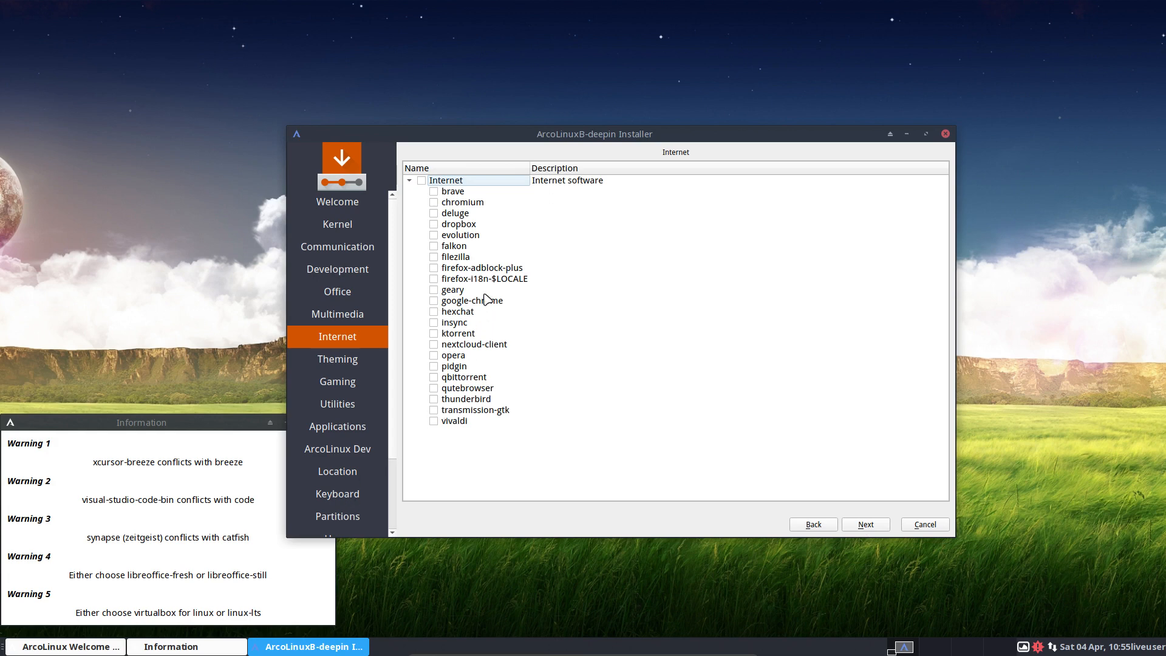
pyautogui.click(883, 526)
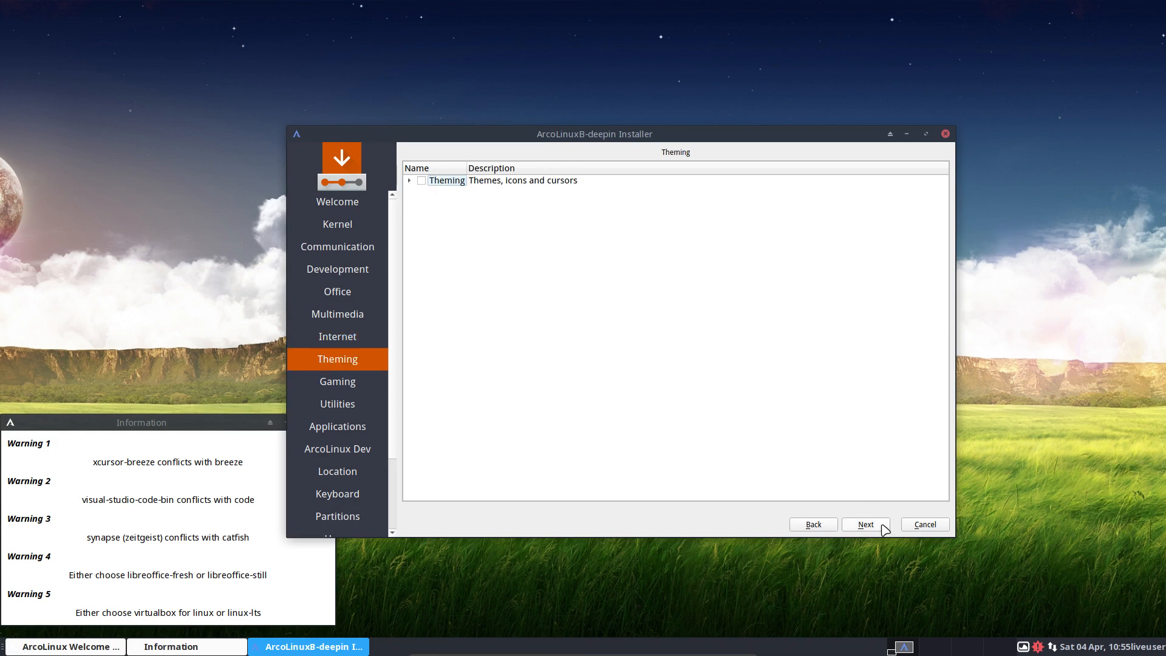
pyautogui.click(409, 180)
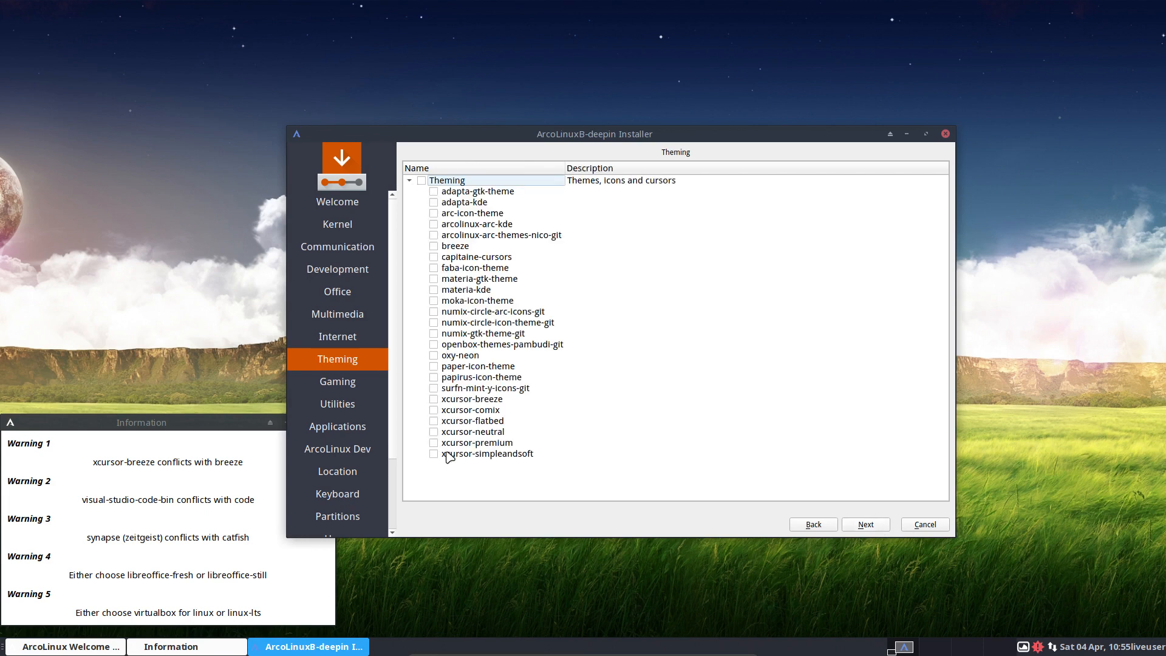
pyautogui.click(471, 400)
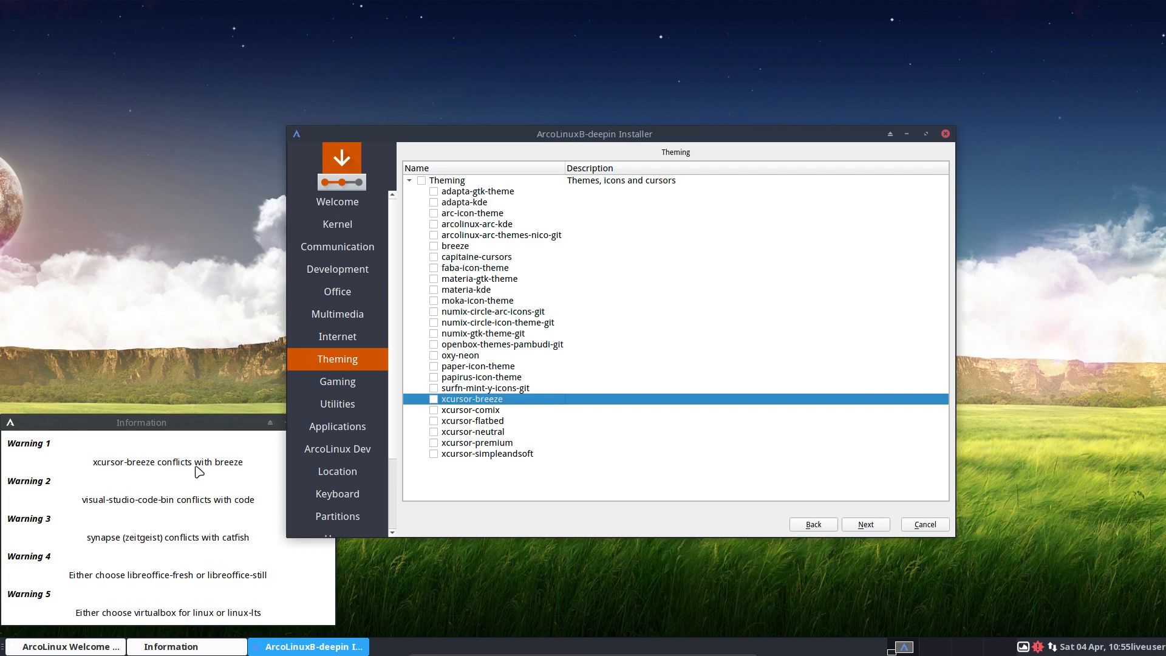
pyautogui.click(463, 249)
pyautogui.click(433, 247)
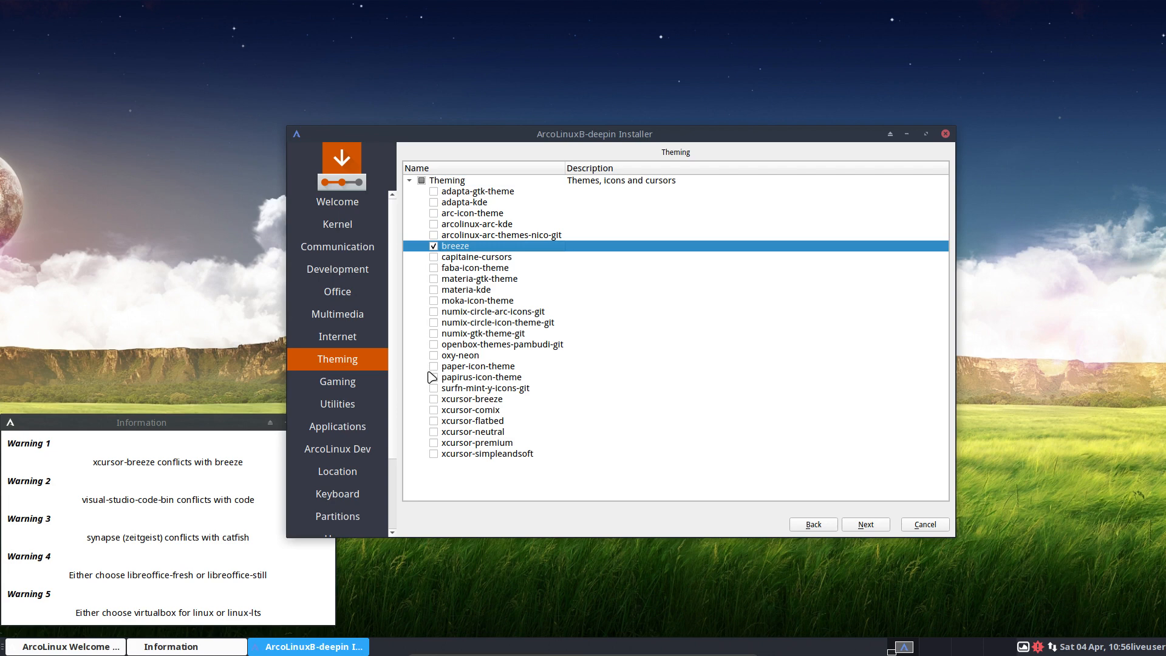
pyautogui.click(433, 400)
pyautogui.click(870, 526)
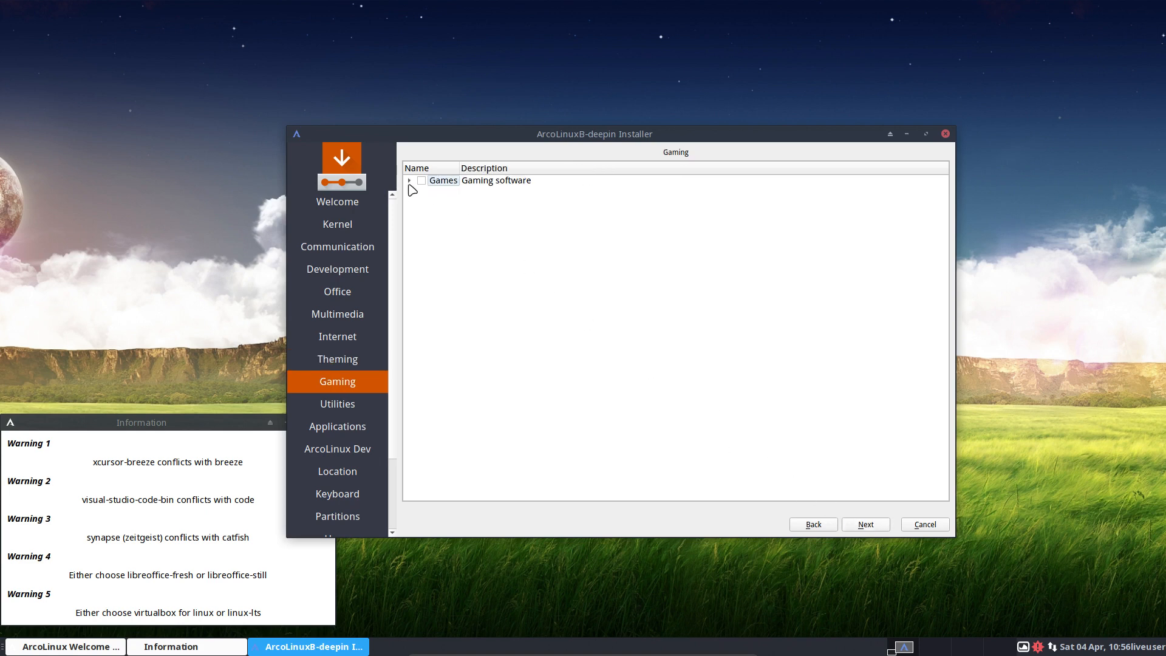
# Browse the Games and Utilities package lists without ticking anything.
pyautogui.click(409, 182)
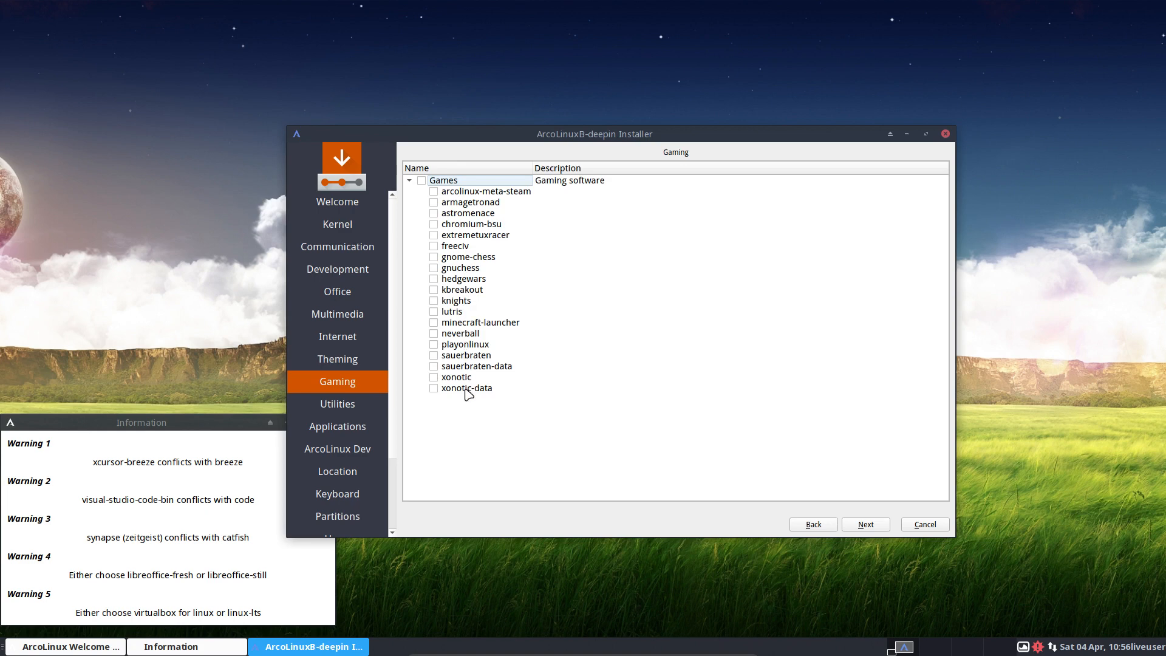
pyautogui.click(520, 192)
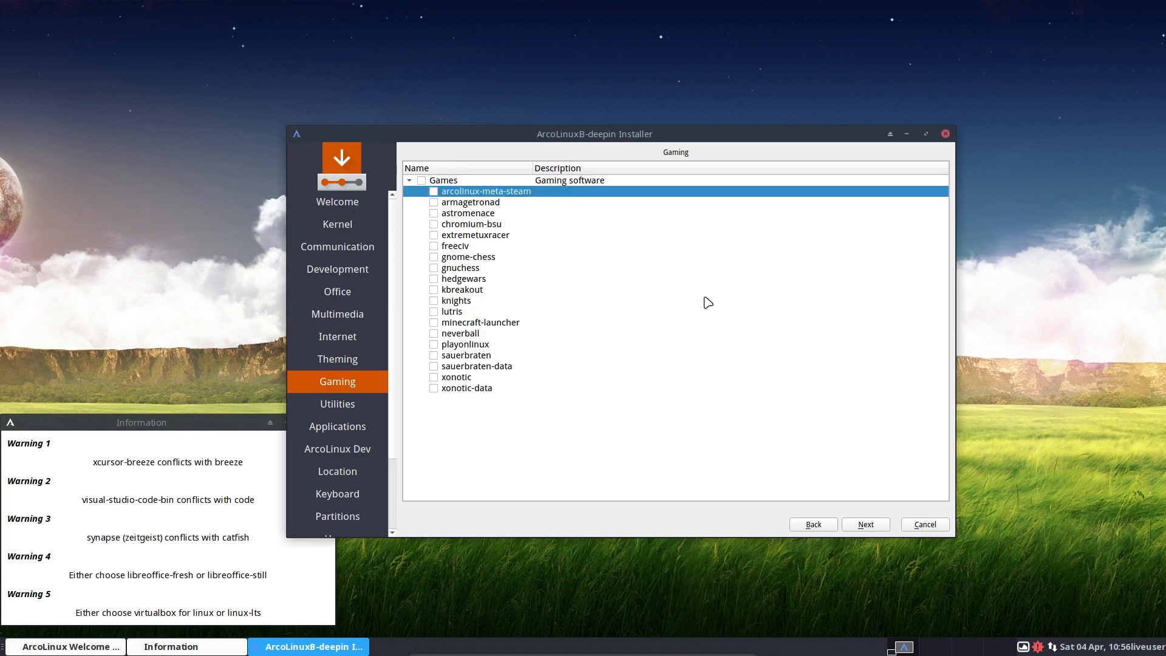
pyautogui.click(866, 524)
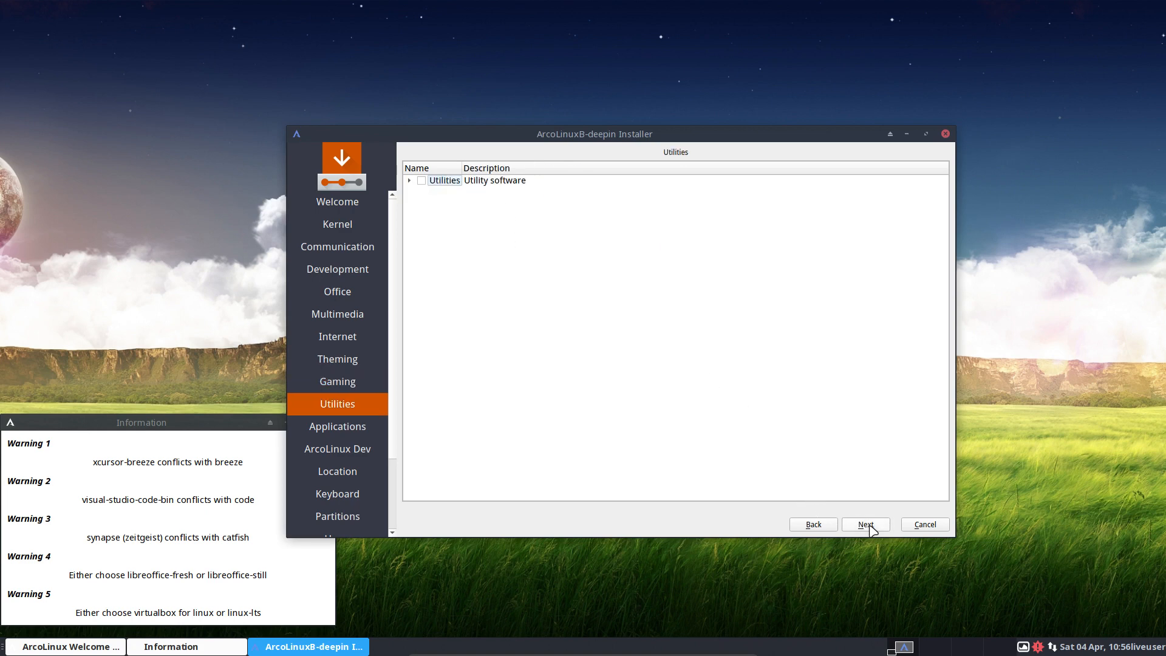
pyautogui.click(410, 182)
pyautogui.scroll(-1, 446, 344)
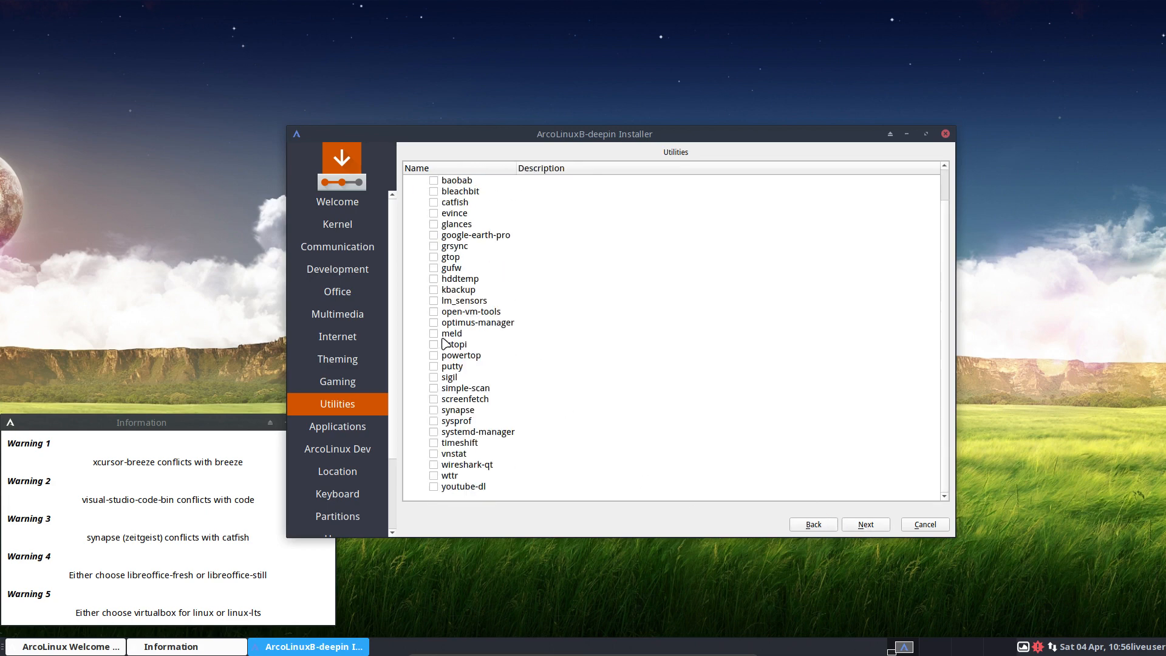
# Inspect the File Manager, Graphics and Terminals groups on the Applications page.
pyautogui.click(860, 524)
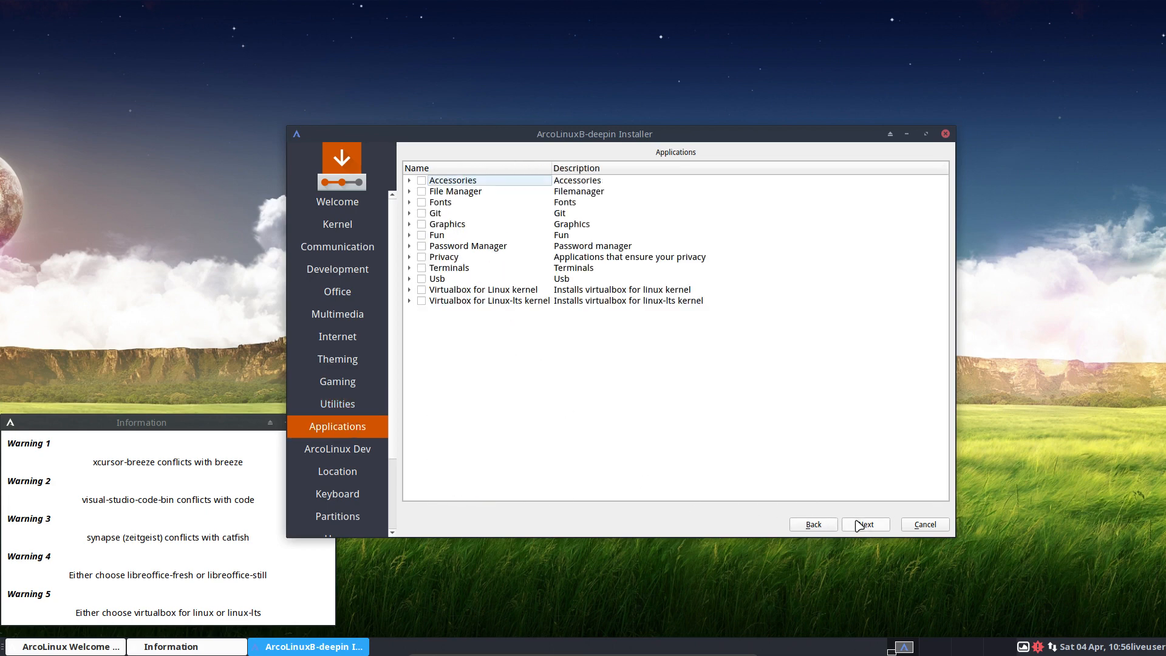
pyautogui.click(410, 191)
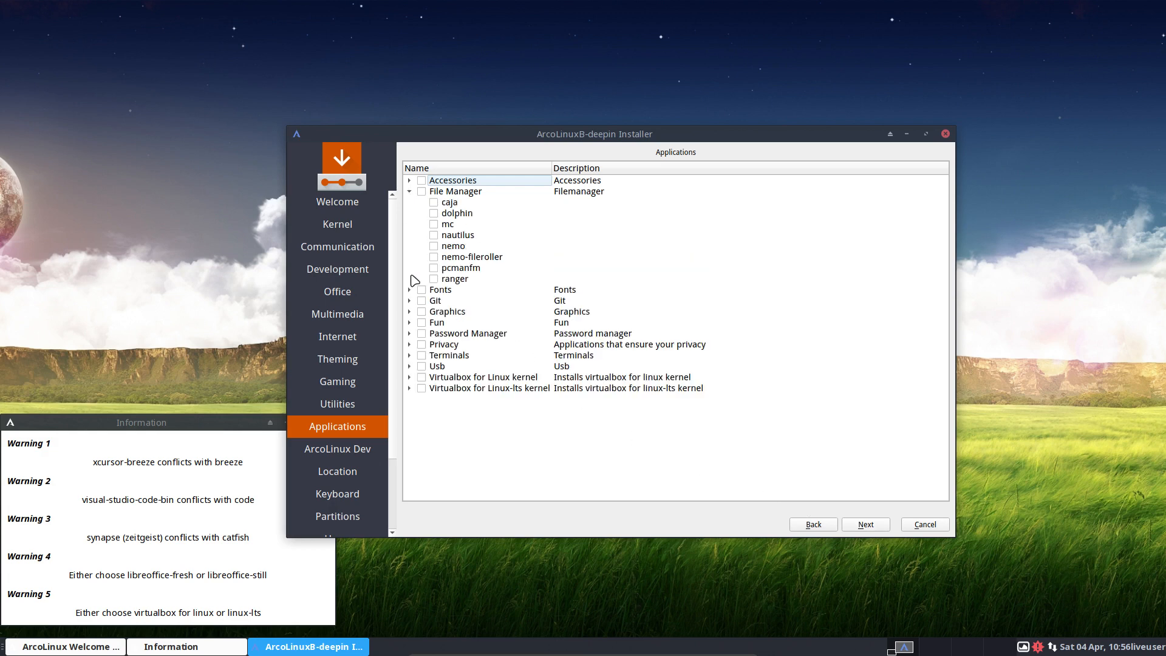
pyautogui.click(410, 312)
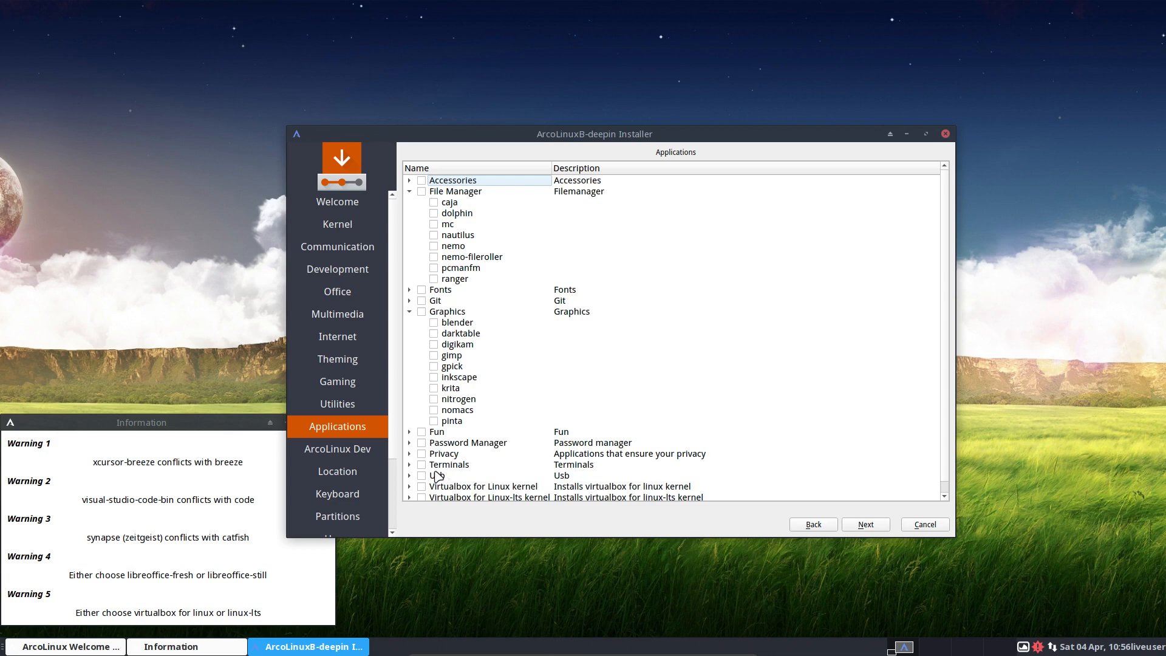
pyautogui.click(409, 464)
pyautogui.scroll(-4, 582, 463)
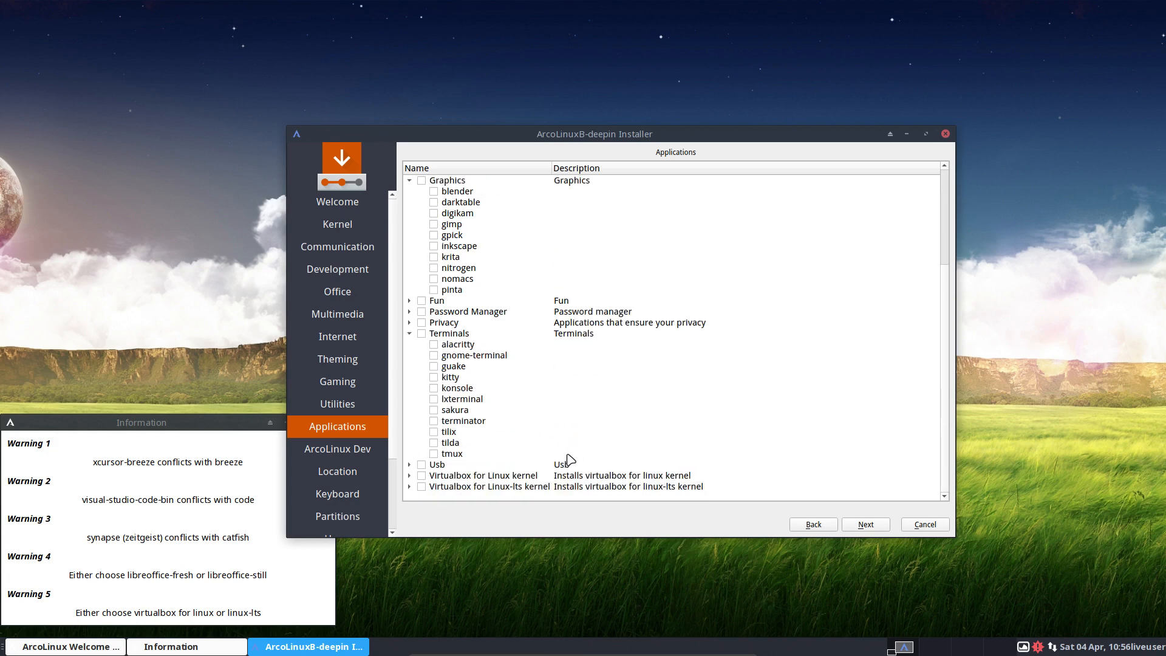
pyautogui.click(866, 527)
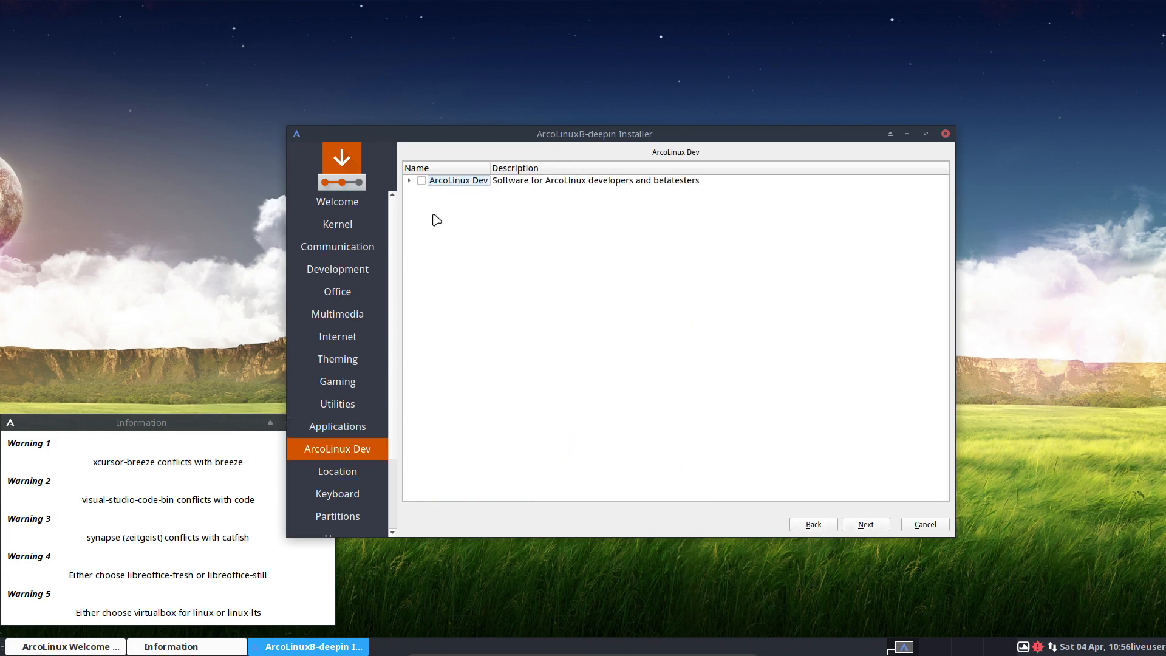
# Expand ArcoLinux Dev, tick and untick its group checkbox, leaving nothing selected.
pyautogui.click(410, 181)
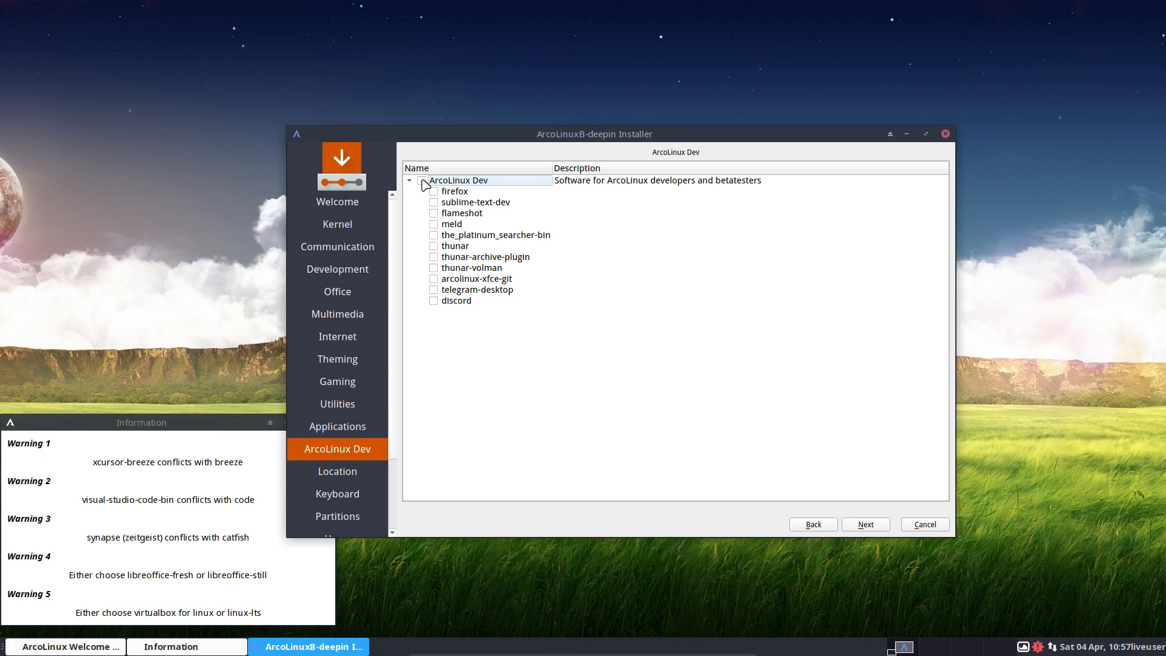
pyautogui.click(421, 180)
pyautogui.click(421, 180)
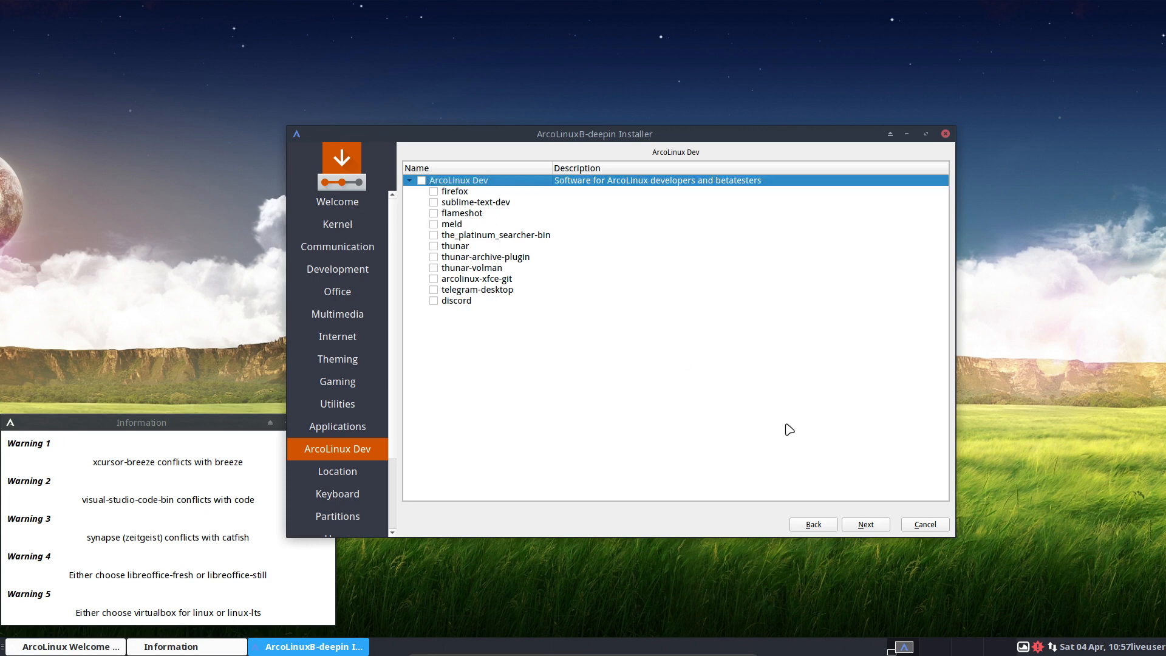
pyautogui.click(876, 530)
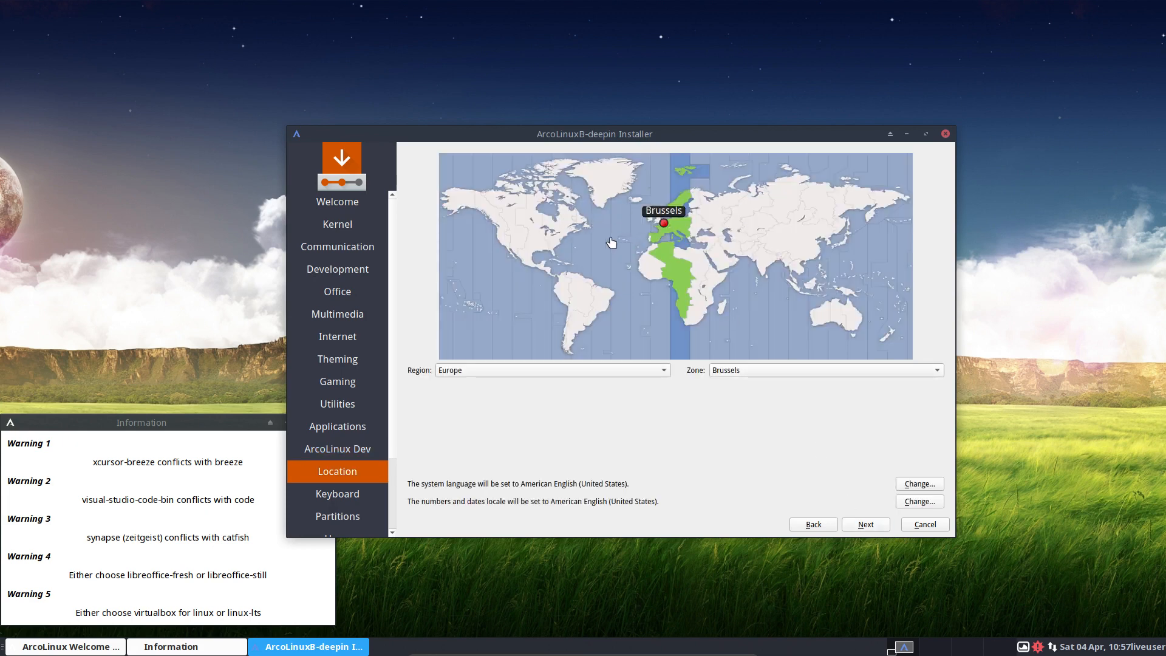
# Keep the time zone at Europe/Brussels after briefly trying Warsaw.
pyautogui.click(685, 222)
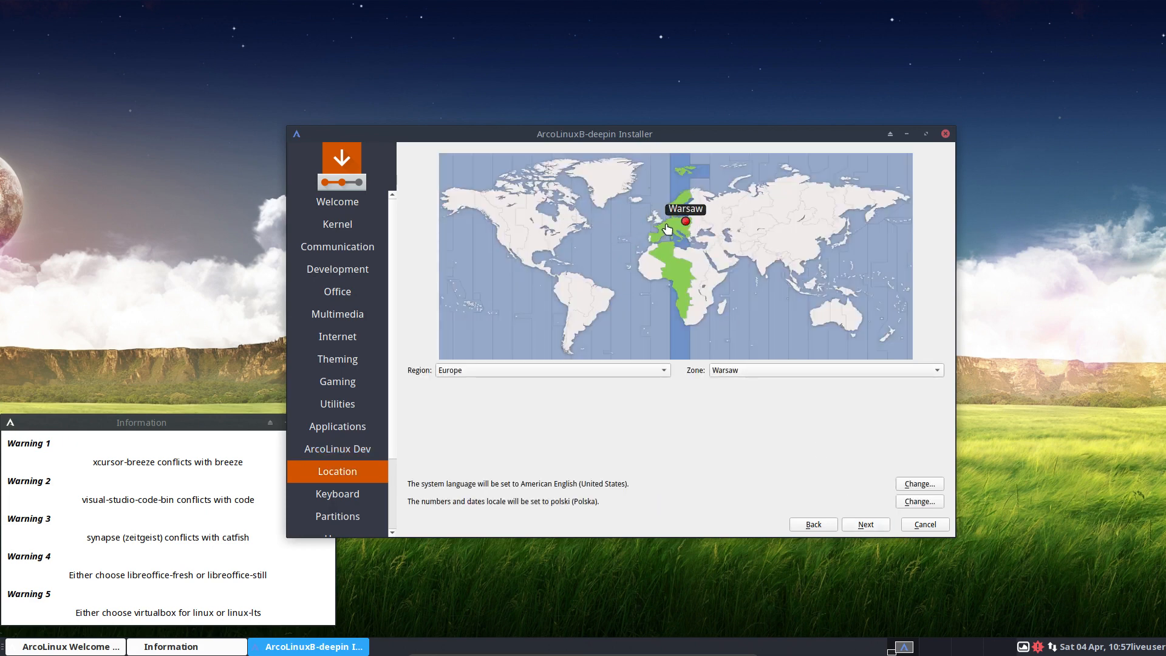
pyautogui.click(665, 229)
pyautogui.click(665, 226)
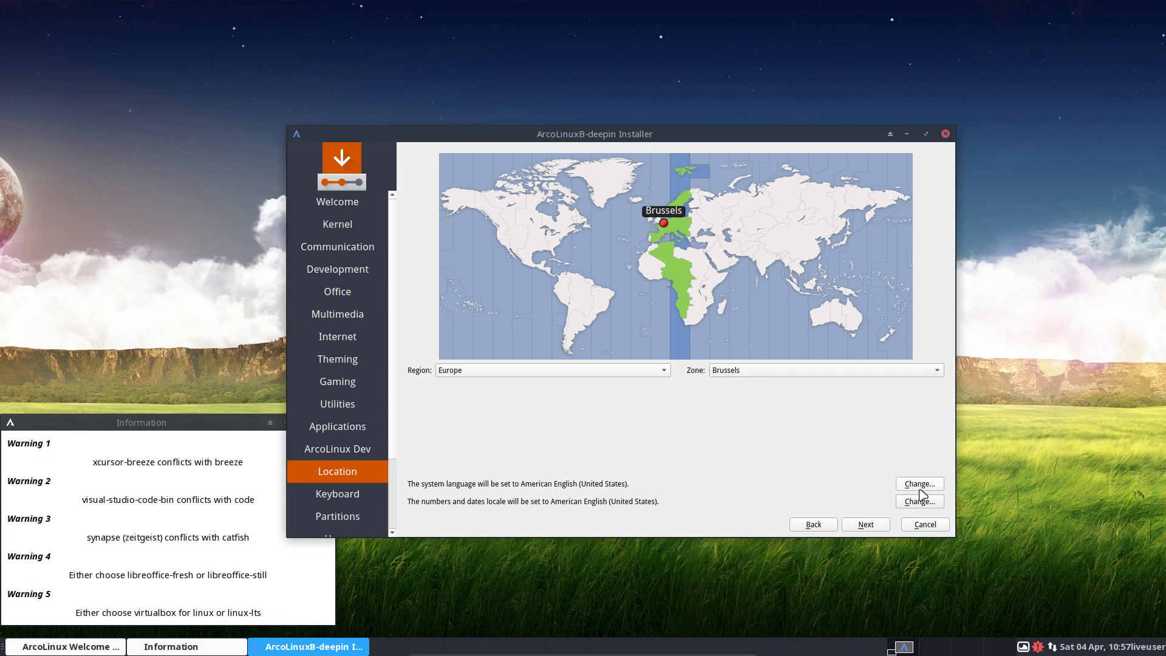
pyautogui.click(884, 525)
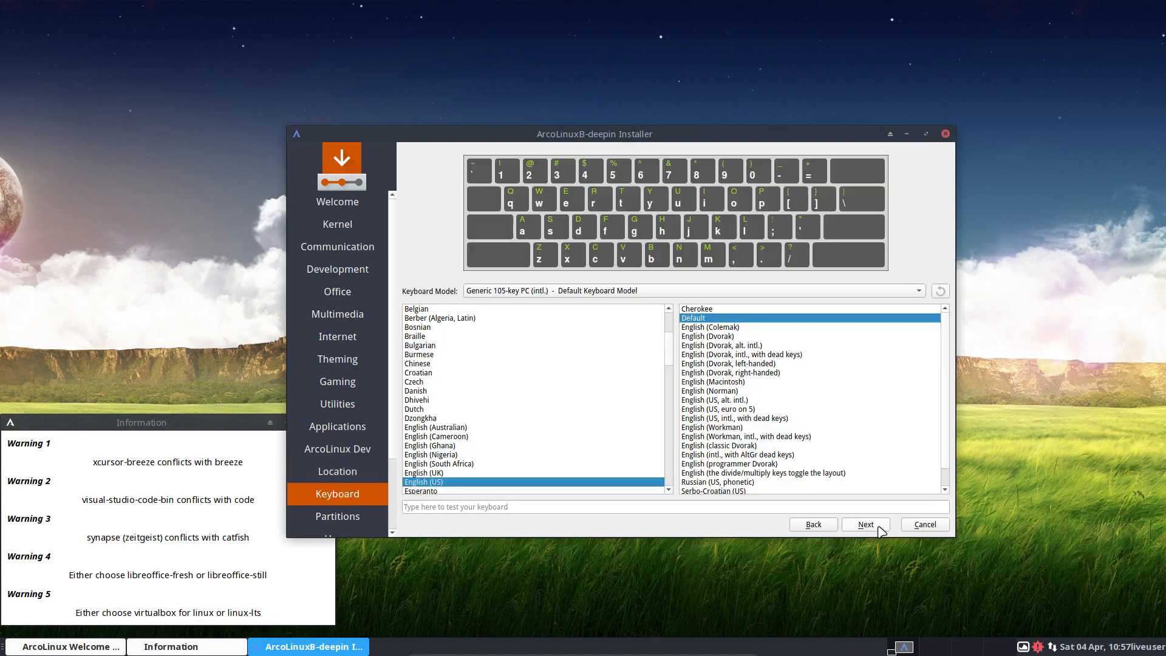
# Choose the Belgian keyboard layout and pick Manual partitioning.
pyautogui.click(440, 310)
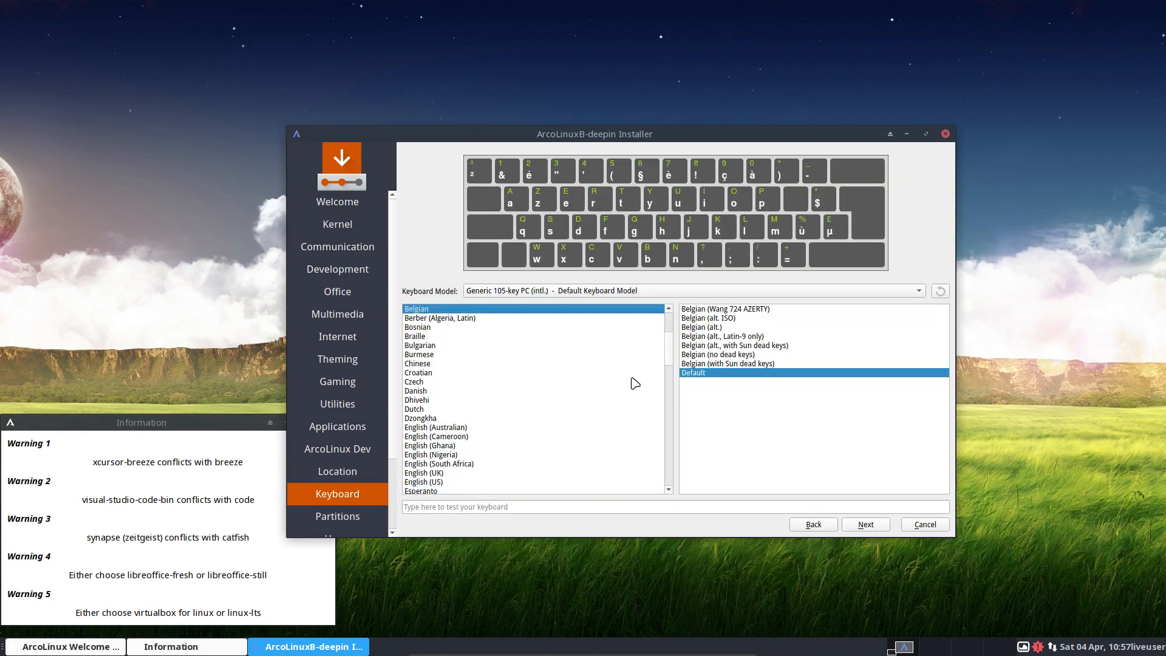
pyautogui.click(864, 524)
pyautogui.click(475, 225)
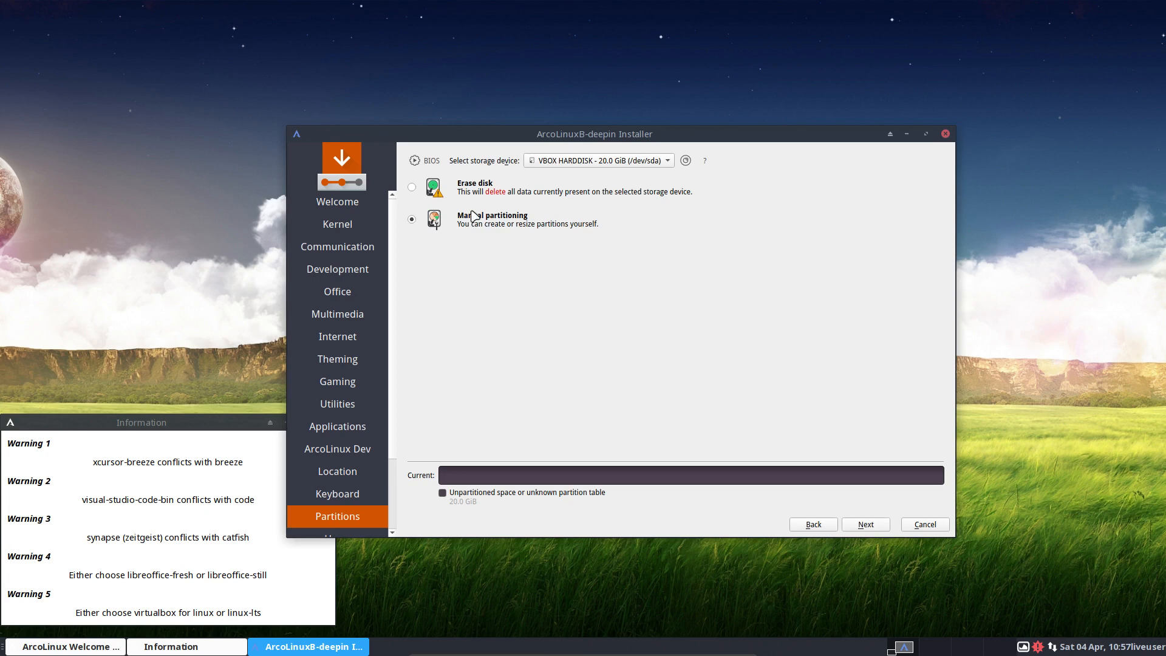
# Try the Erase disk swap options and system encryption, leaving encryption off.
pyautogui.click(474, 190)
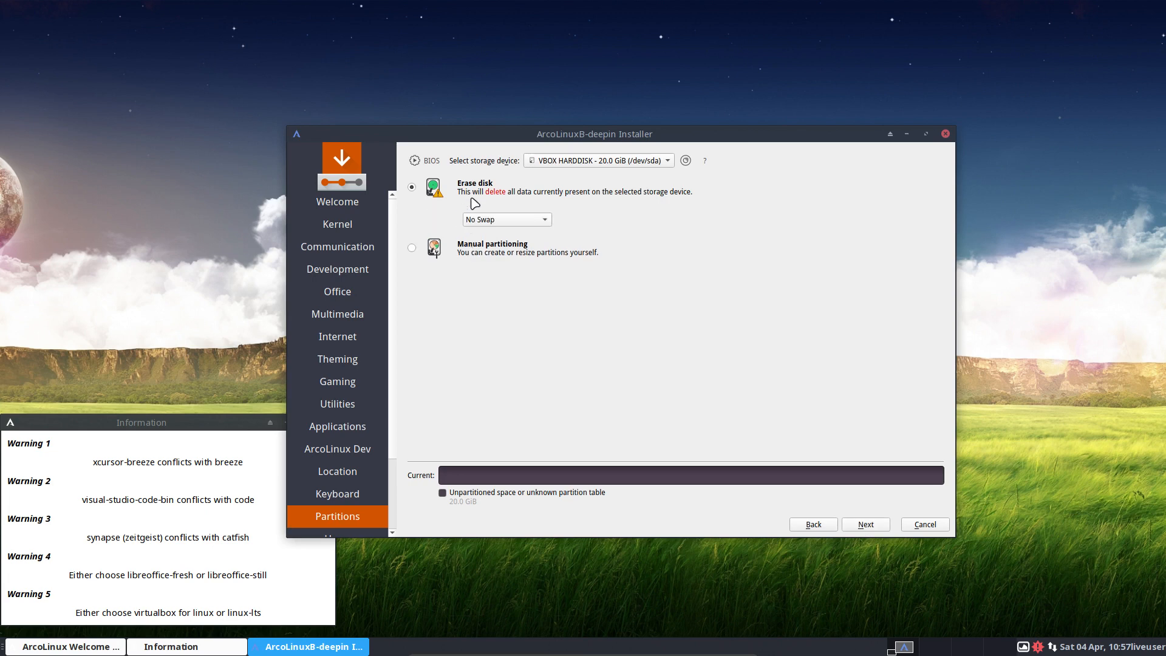
pyautogui.click(507, 226)
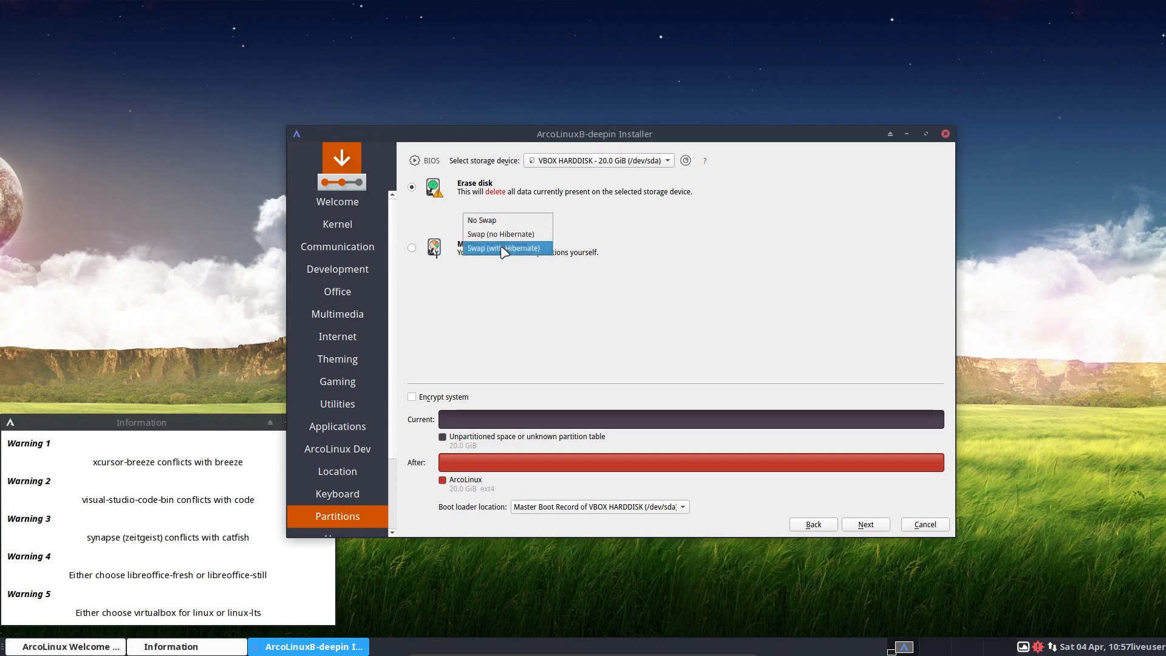
pyautogui.click(502, 248)
pyautogui.click(515, 220)
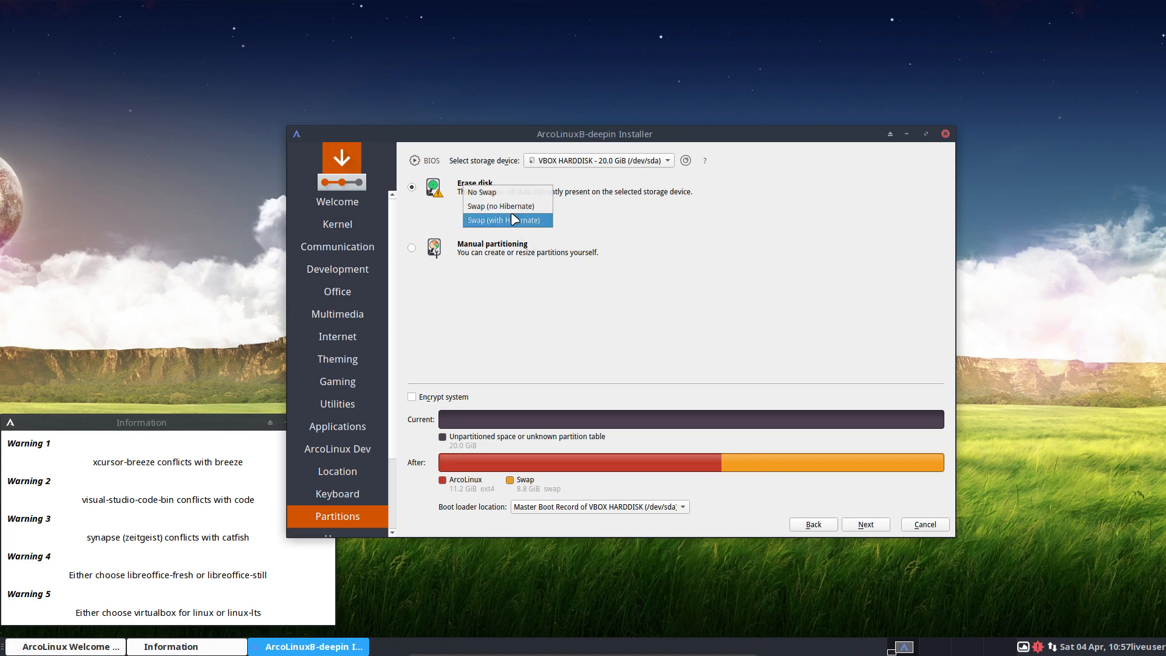
pyautogui.click(512, 207)
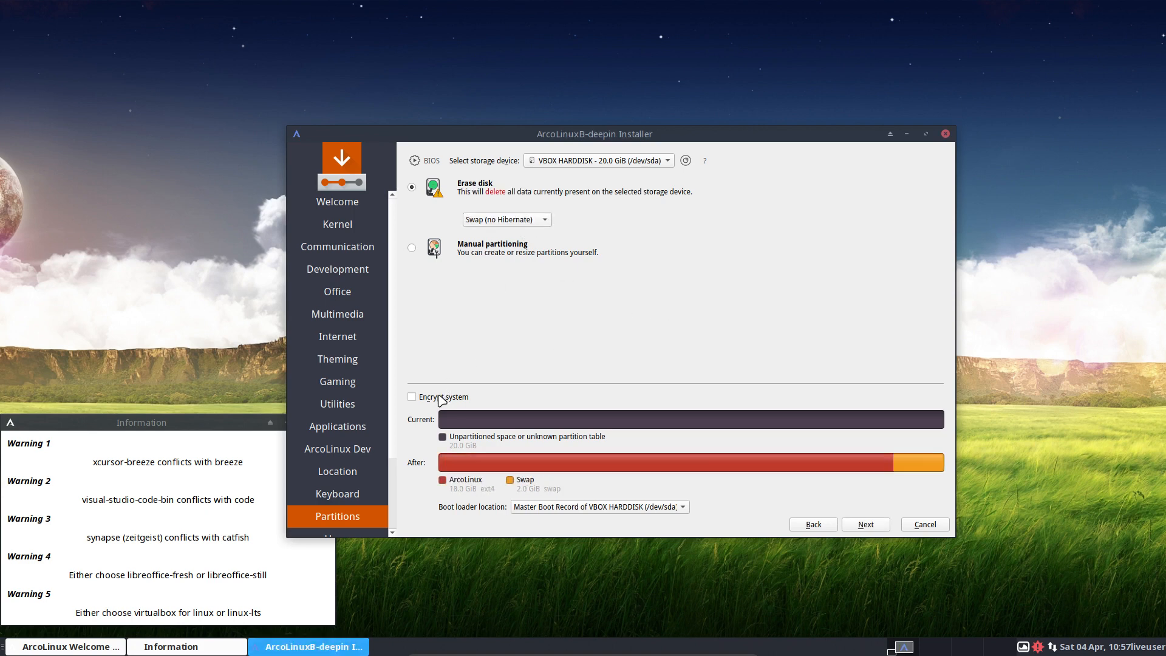
pyautogui.click(441, 399)
pyautogui.click(413, 398)
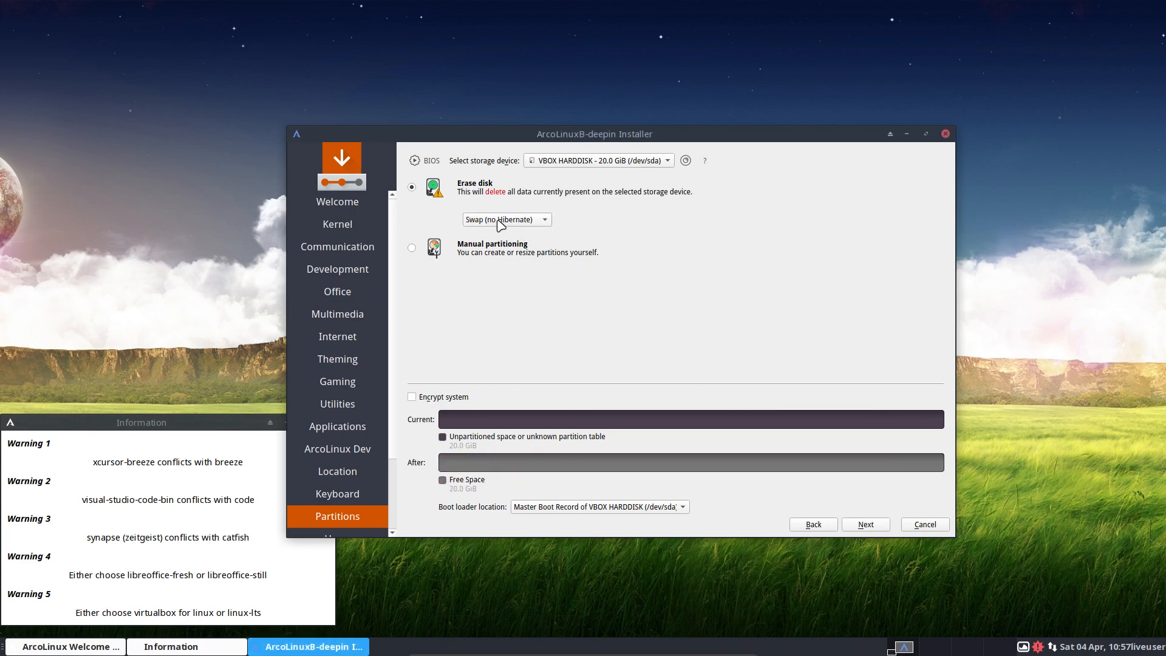
pyautogui.click(501, 220)
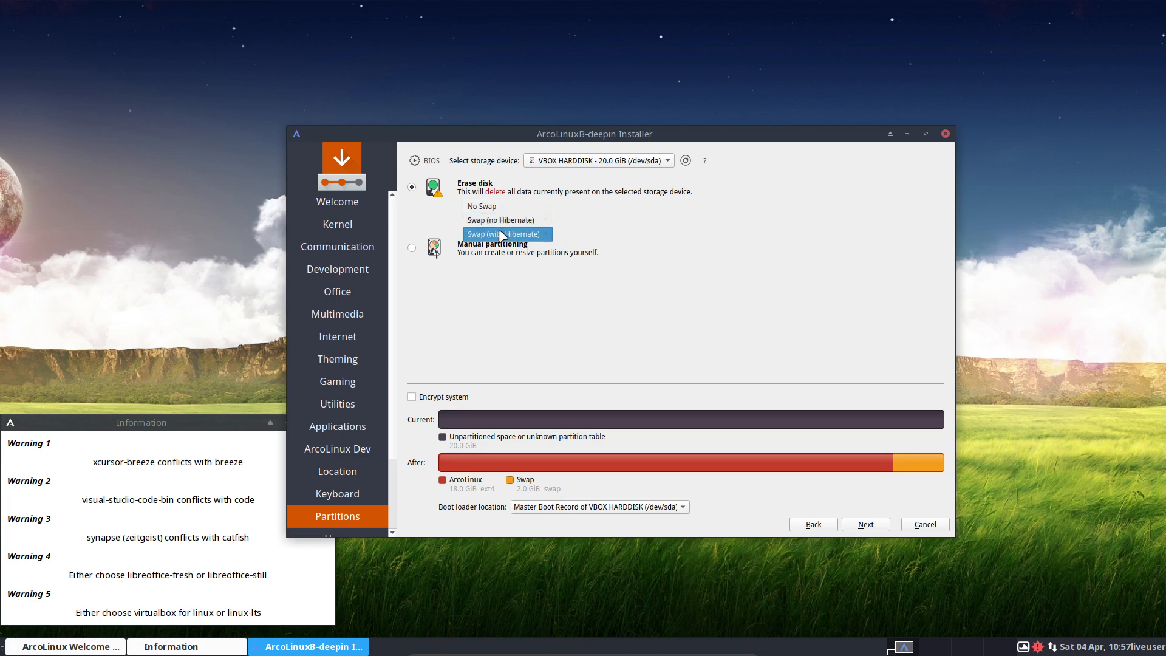
pyautogui.click(487, 337)
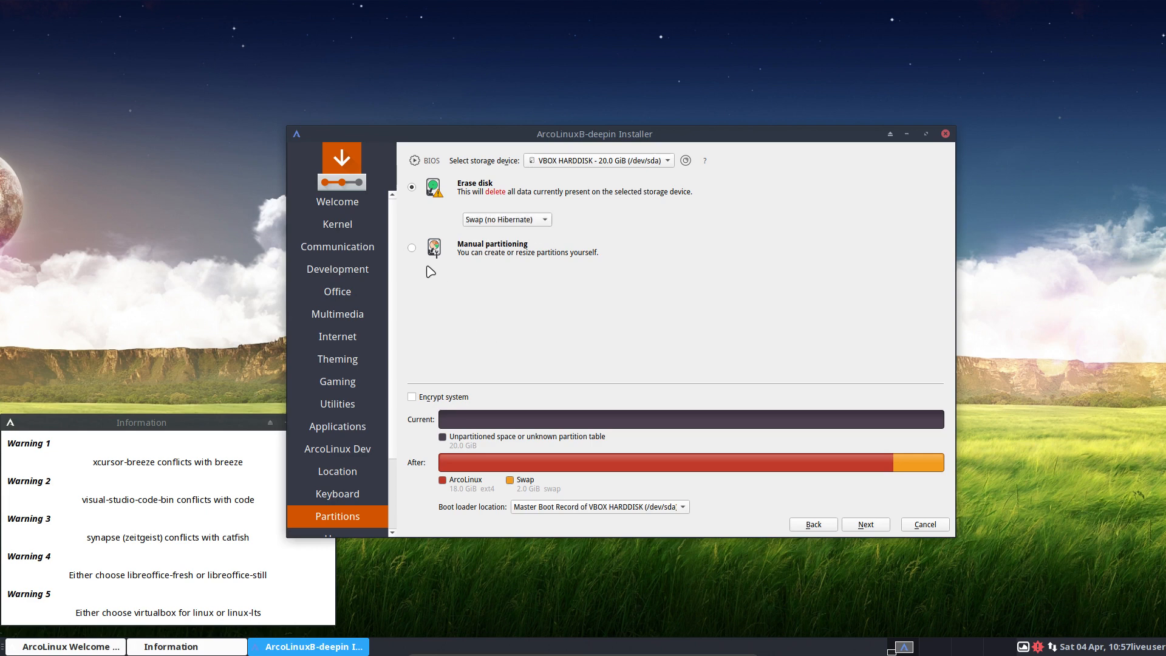
# Open the manual partition editor, then return to the partitioning method choice.
pyautogui.click(412, 247)
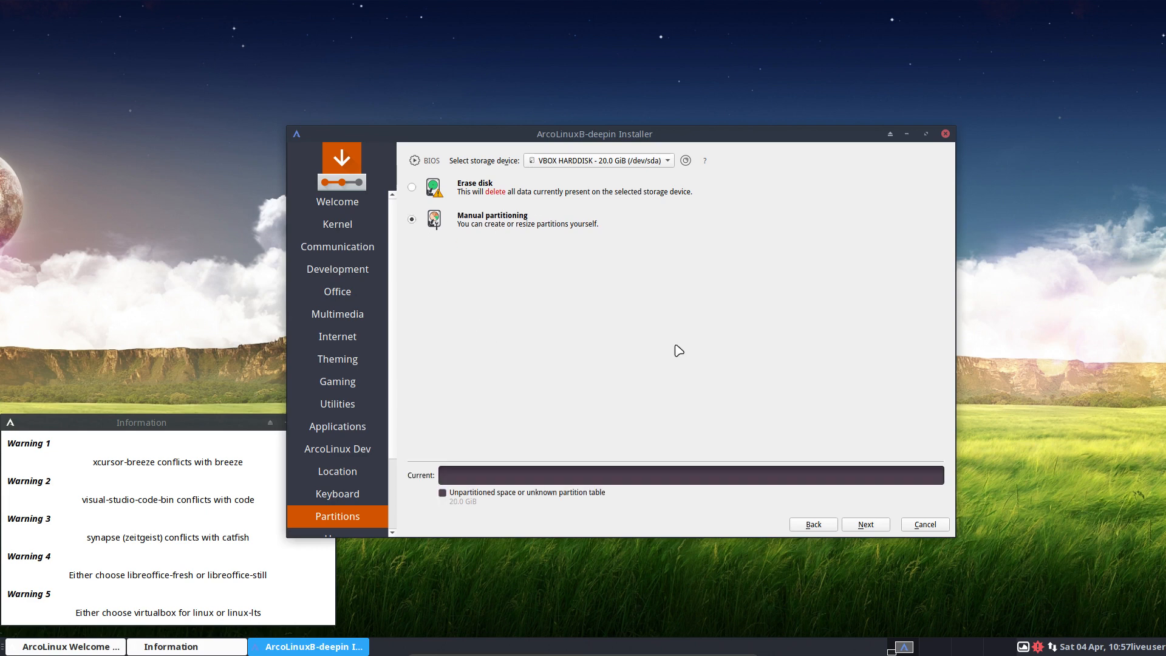
pyautogui.click(866, 524)
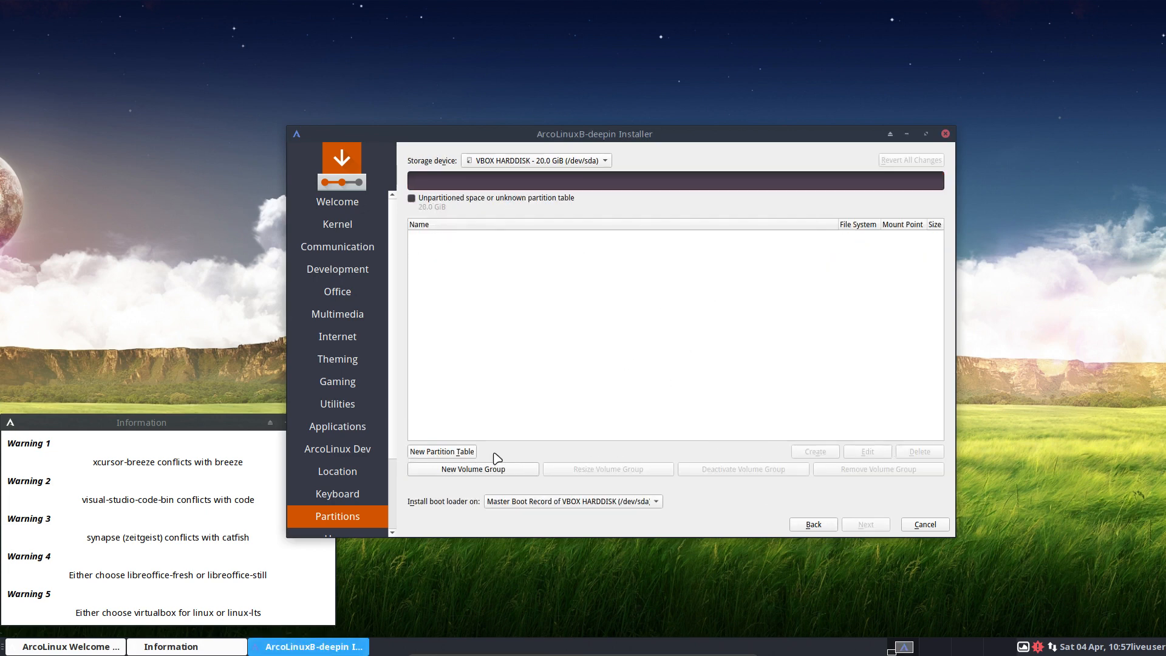
pyautogui.click(826, 526)
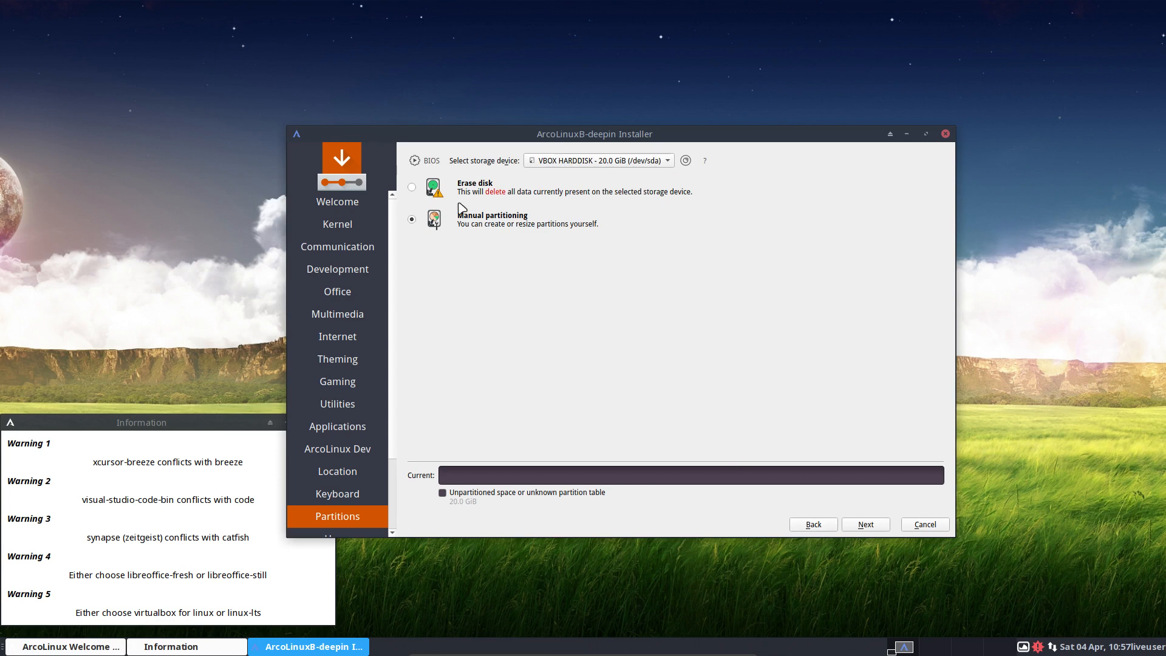
# Select Erase disk with No Swap and continue to user account setup.
pyautogui.click(413, 188)
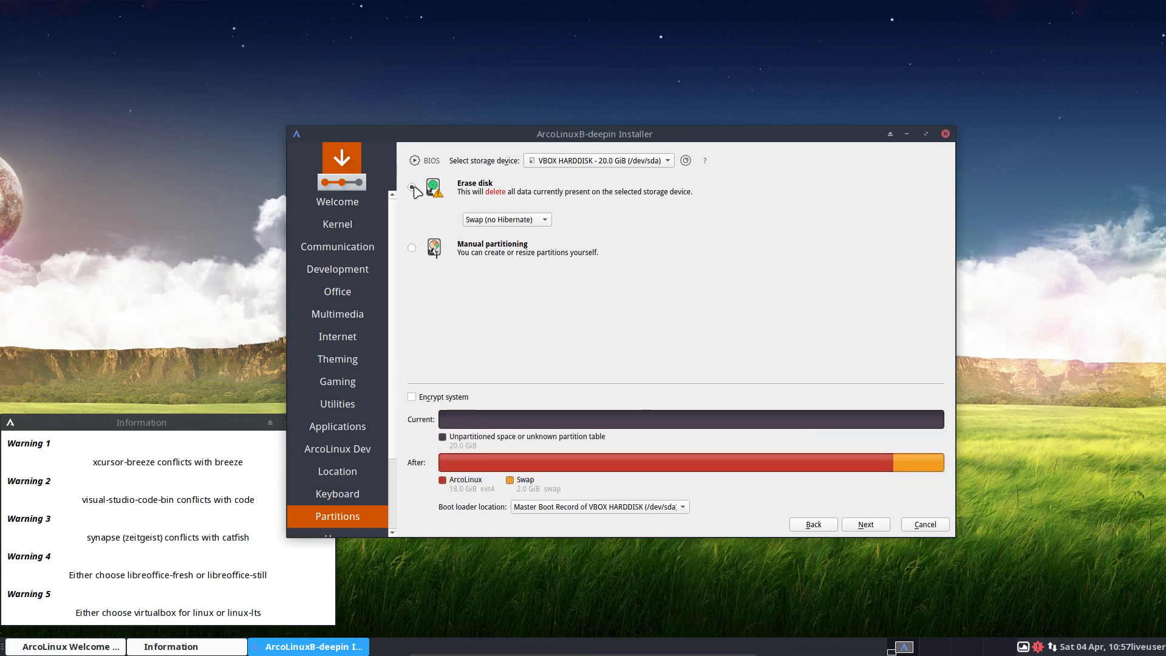
pyautogui.click(502, 223)
pyautogui.click(504, 205)
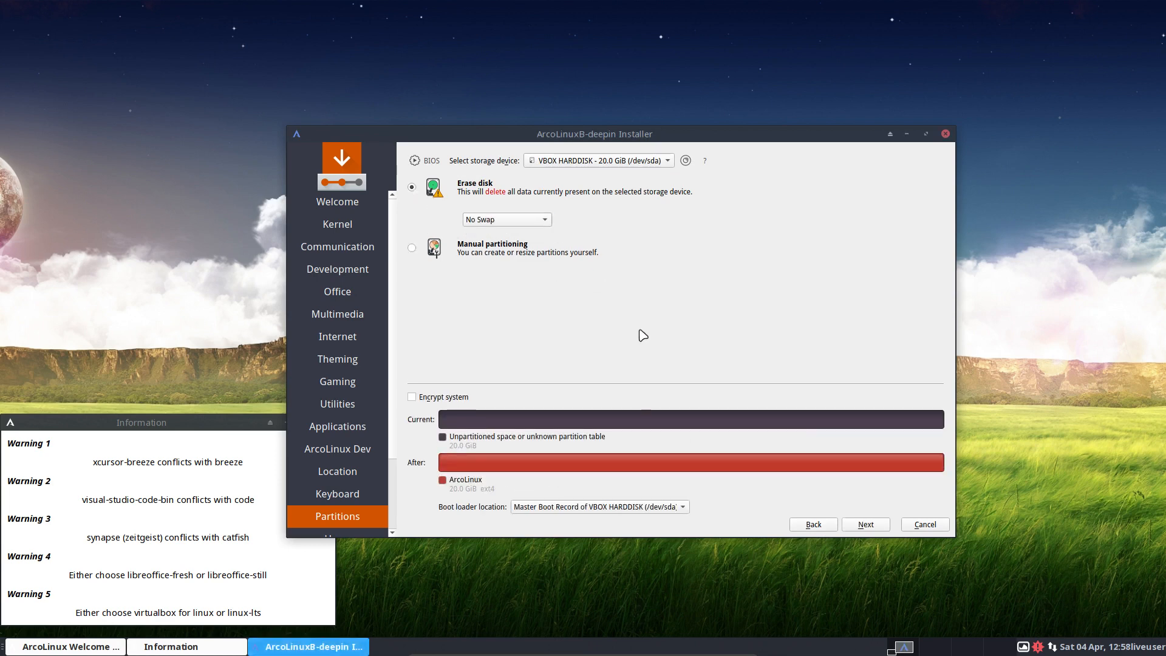
pyautogui.click(875, 524)
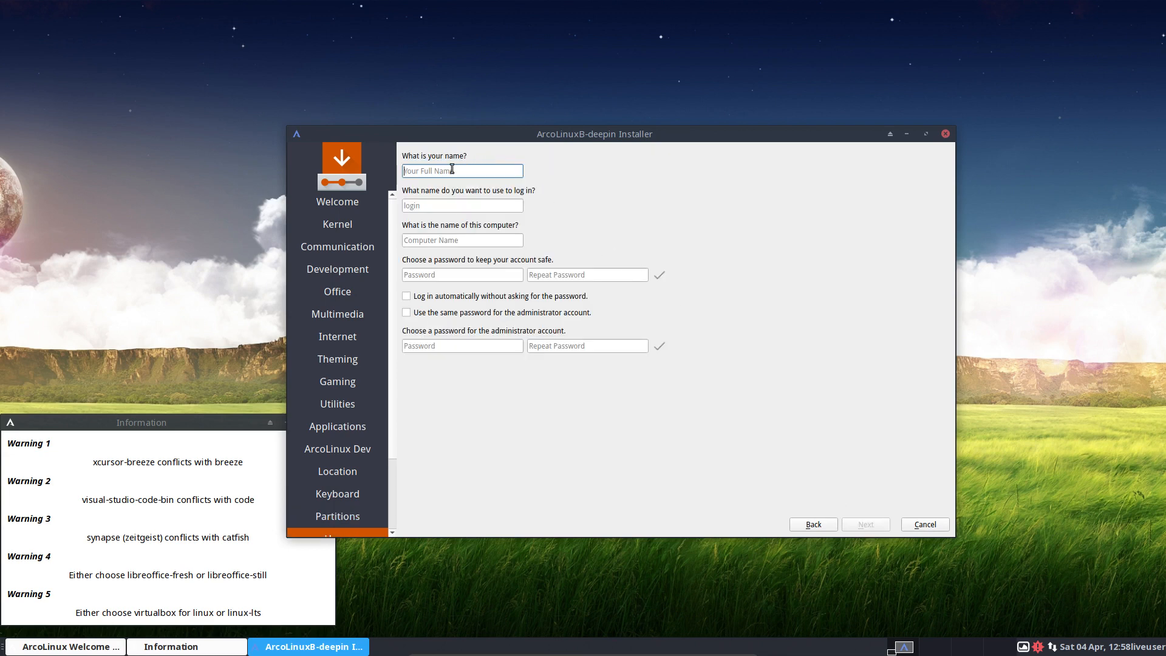
# Enter the user's name and the account password, correcting it so both password fields match.
pyautogui.press('Tab')
pyautogui.press('Tab')
pyautogui.press('Tab')
pyautogui.press('Tab')
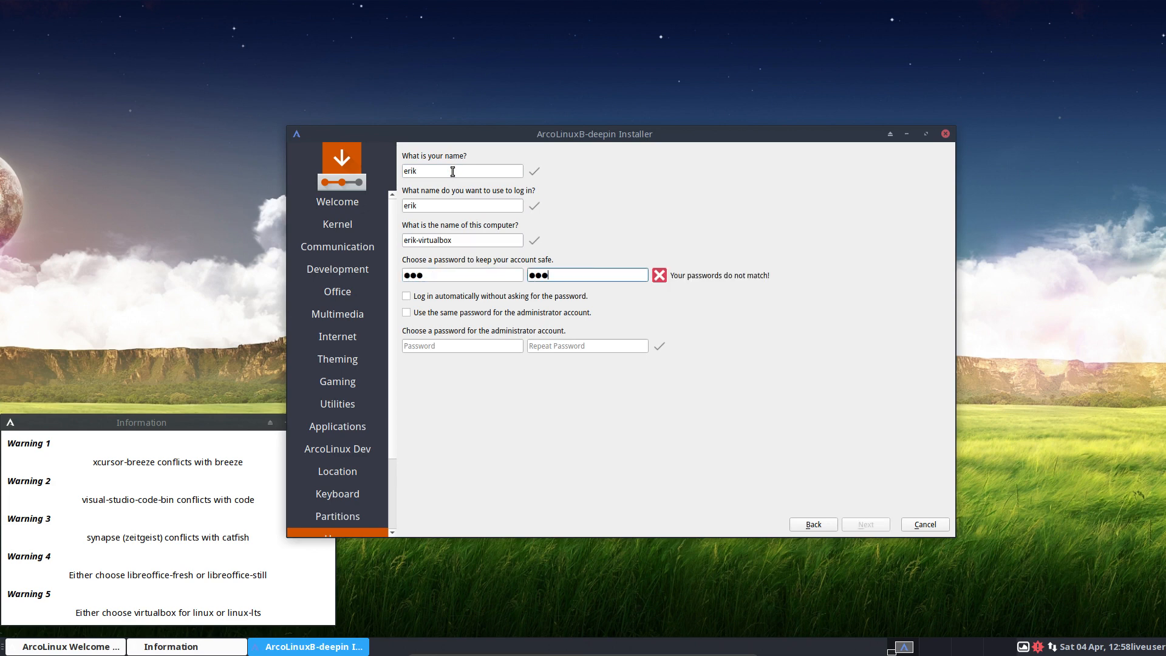
pyautogui.hotkey('shift', 'Tab')
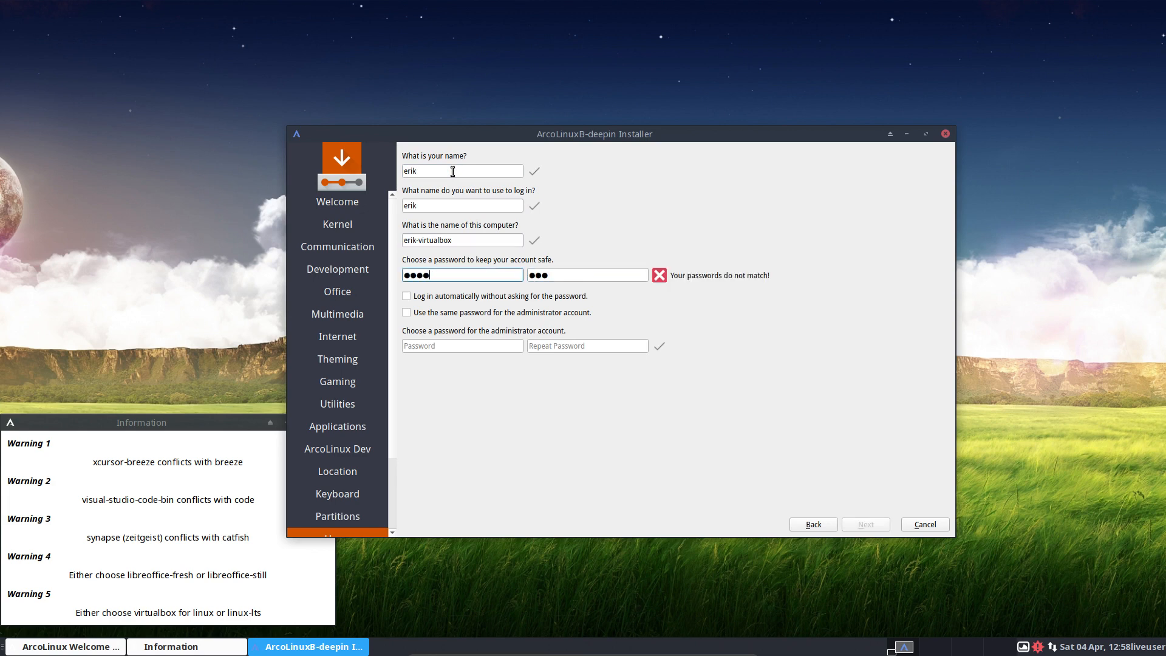
pyautogui.press('Tab')
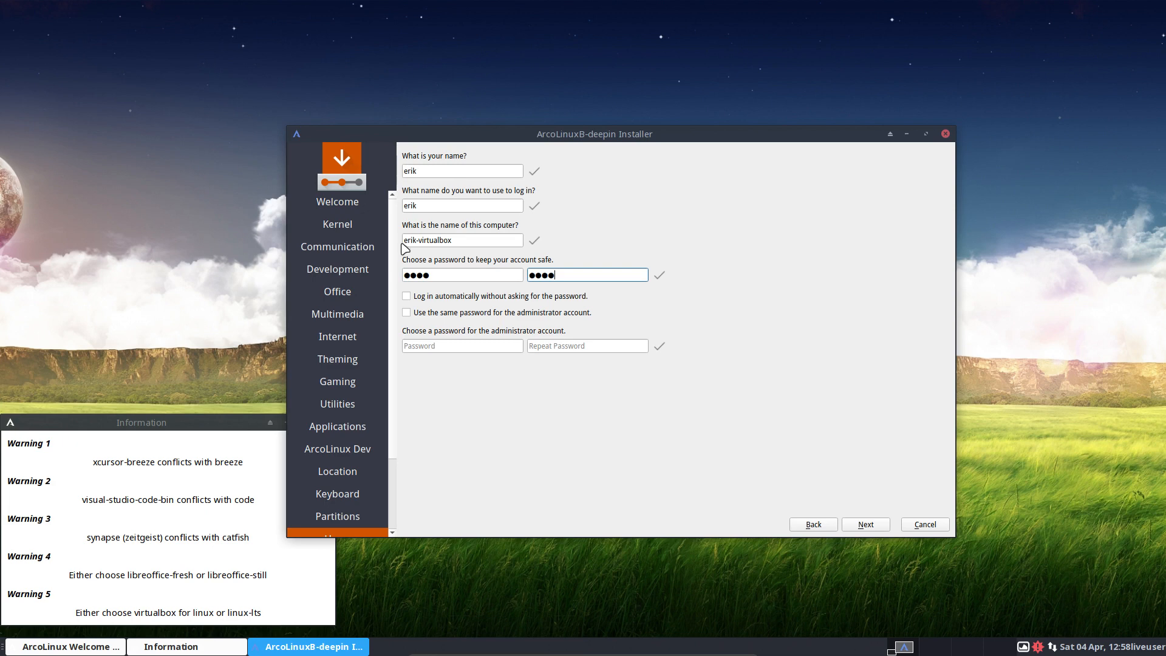
# Turn on automatic login, reuse the password for the administrator, and go to the summary.
pyautogui.click(456, 298)
pyautogui.click(502, 313)
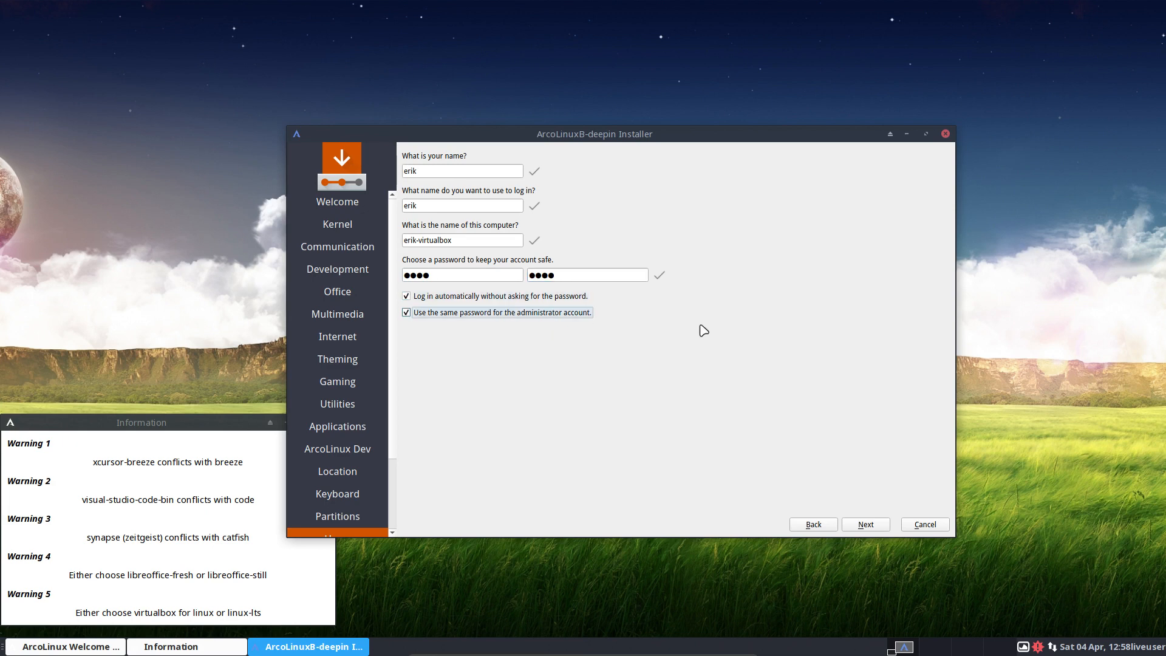
pyautogui.click(862, 526)
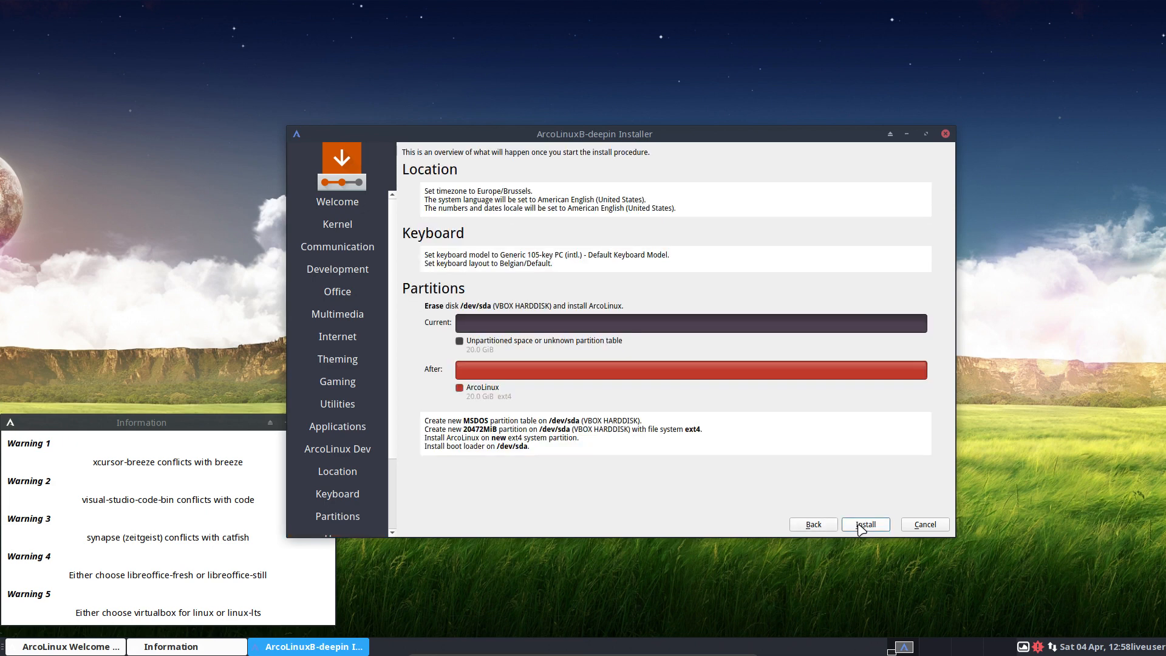
# Start the ArcoLinux installation, then move aside and close the warnings Information window.
pyautogui.click(864, 526)
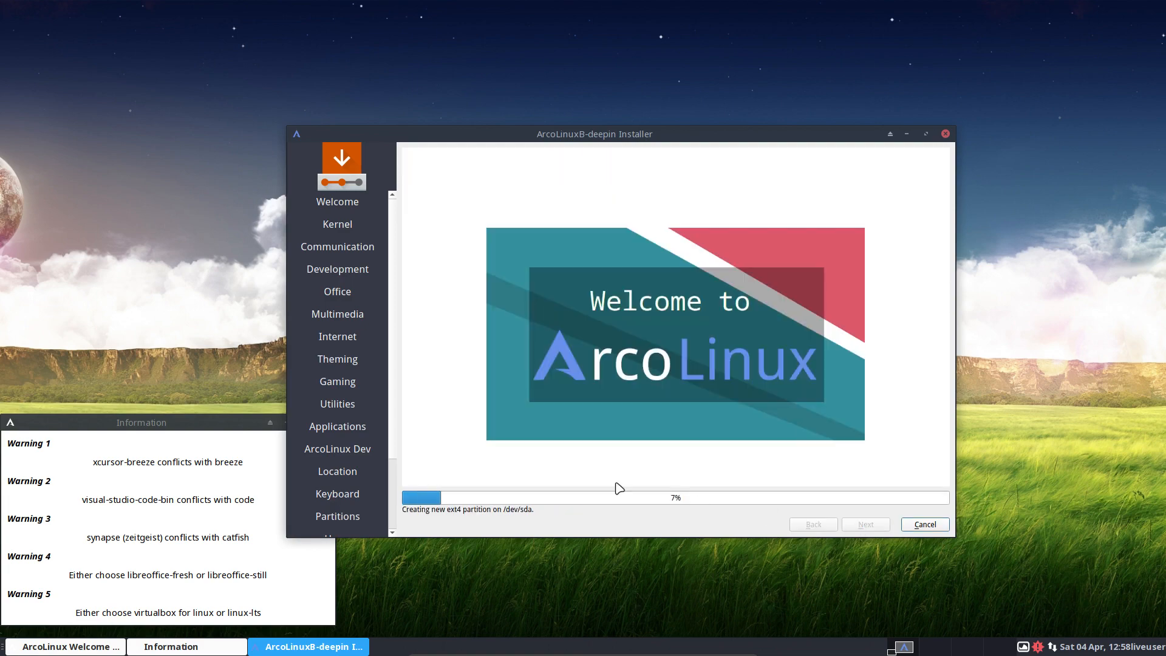
pyautogui.moveTo(214, 425); pyautogui.dragTo(257, 17)
pyautogui.click(367, 26)
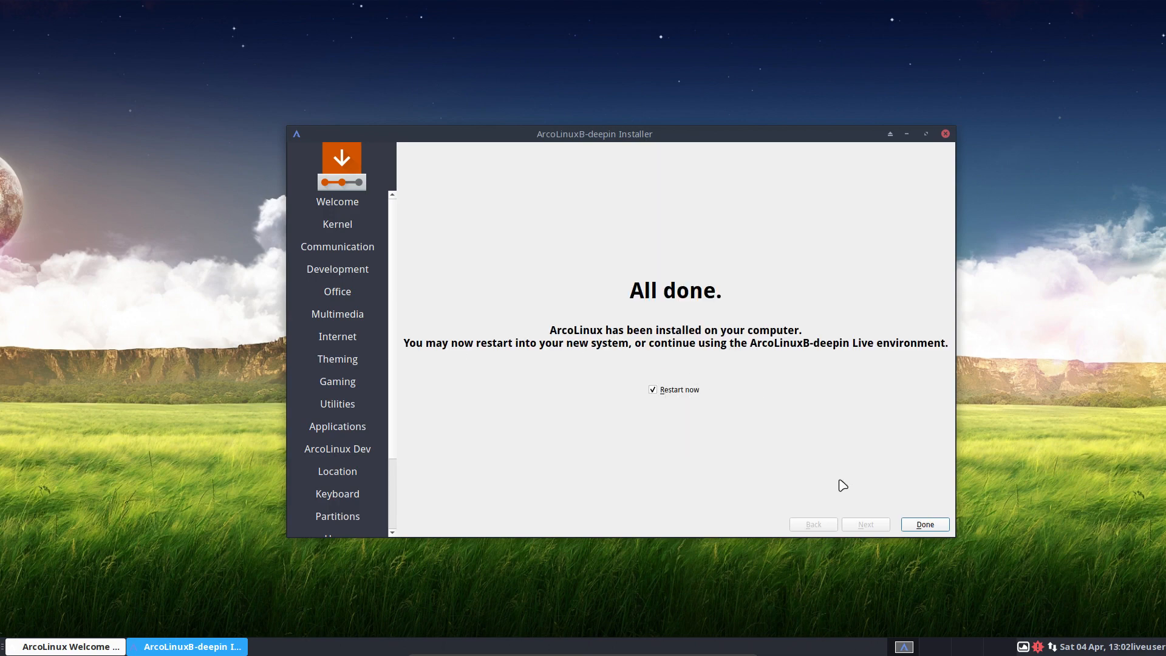
# Finish the installer with Restart now, then choose Boot existing OS in the boot menu.
pyautogui.click(923, 525)
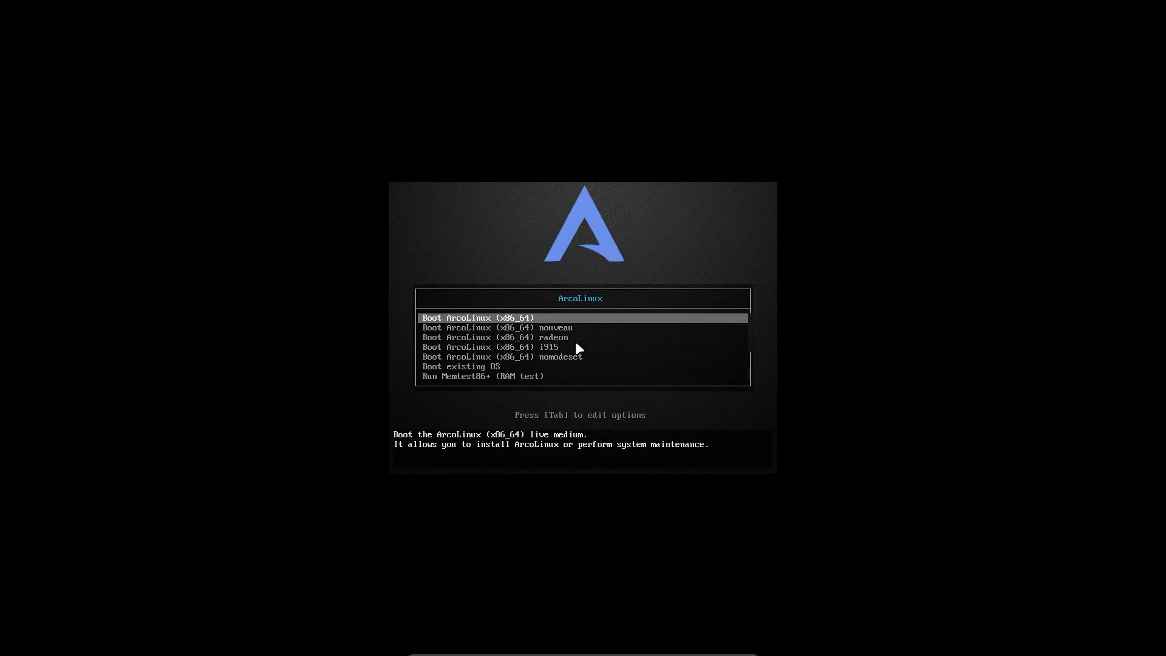
pyautogui.press('Down')
pyautogui.press('Down')
pyautogui.press('Down')
pyautogui.press('Down')
pyautogui.press('Down')
pyautogui.press('Return')
pyautogui.press('Return')
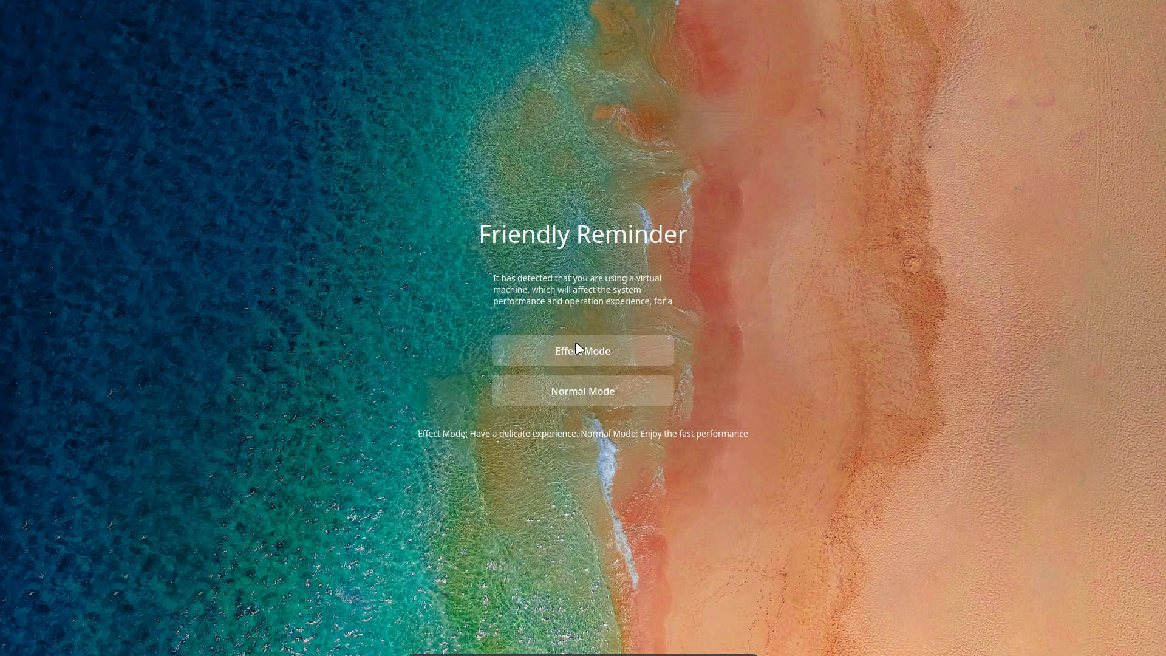
# Choose Effect Mode, disable the Welcome App's Autostart, and close the ArcoLinux Welcome App.
pyautogui.click(575, 344)
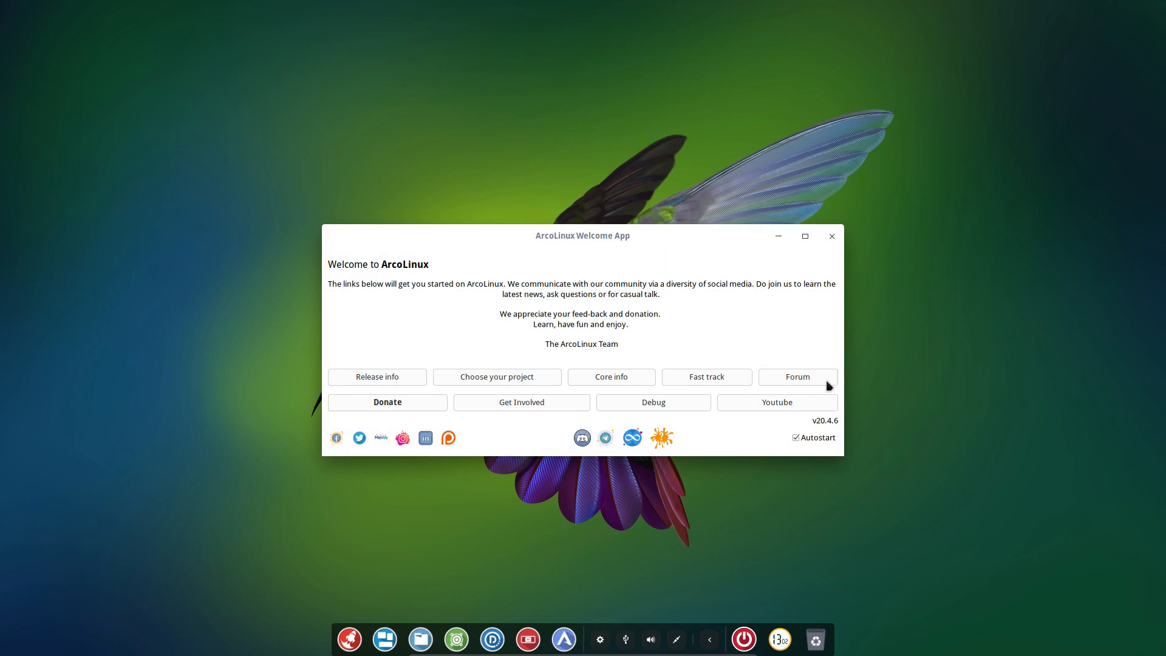
pyautogui.click(796, 438)
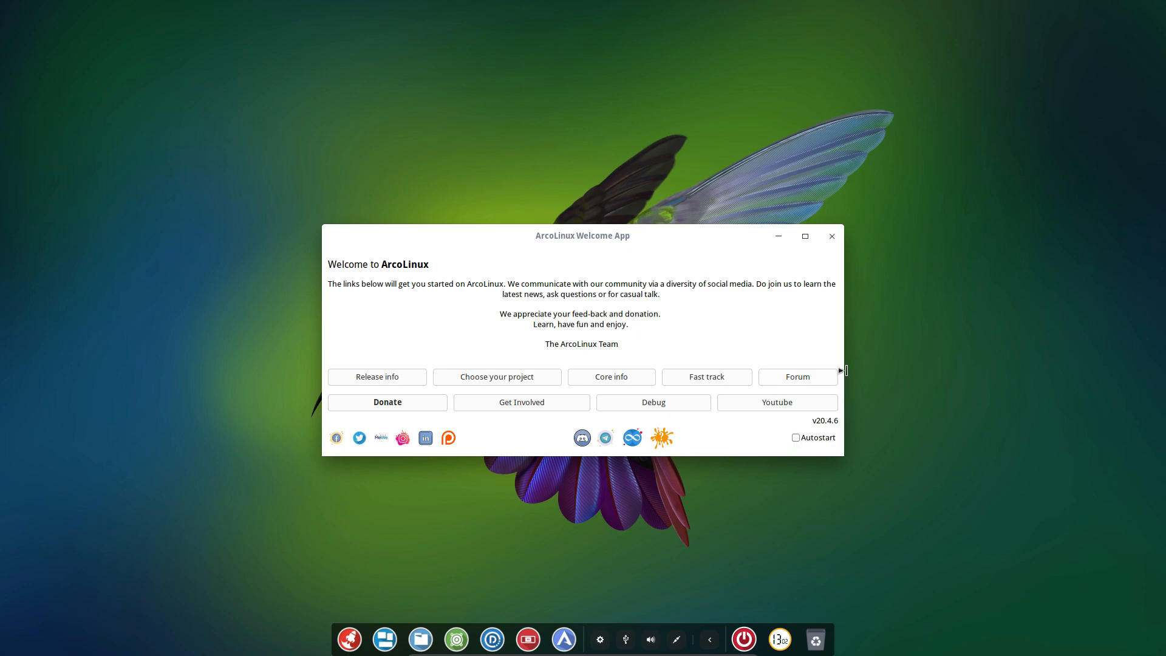
pyautogui.click(833, 240)
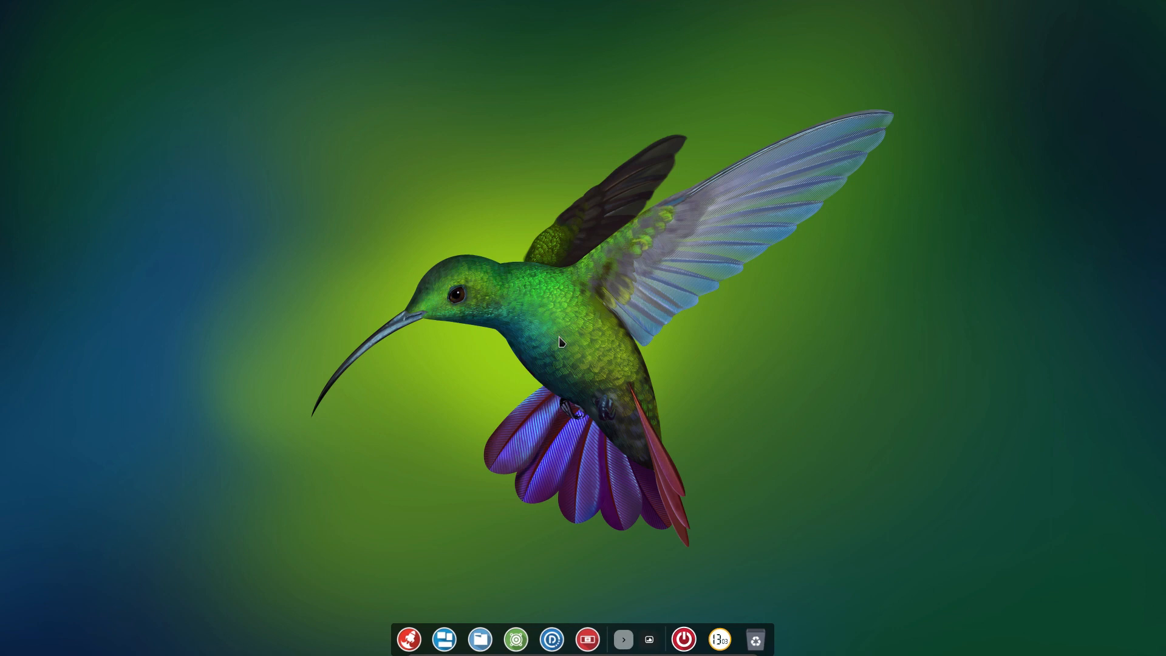
pyautogui.click(411, 641)
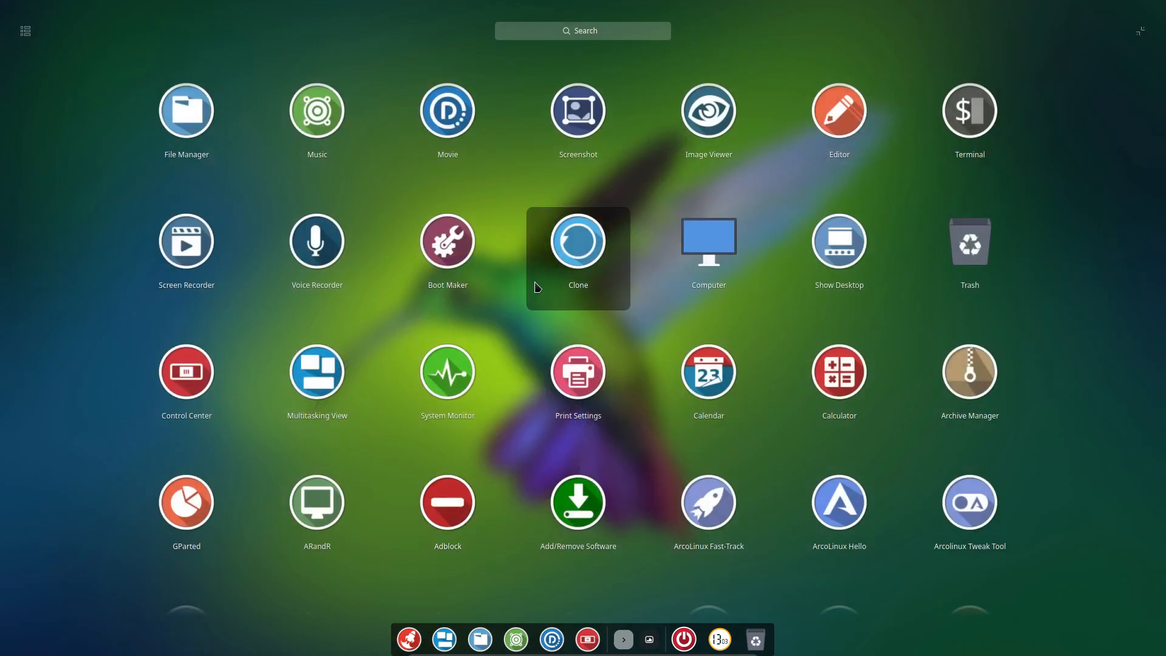
pyautogui.scroll(-2, 582, 265)
pyautogui.scroll(-5, 582, 265)
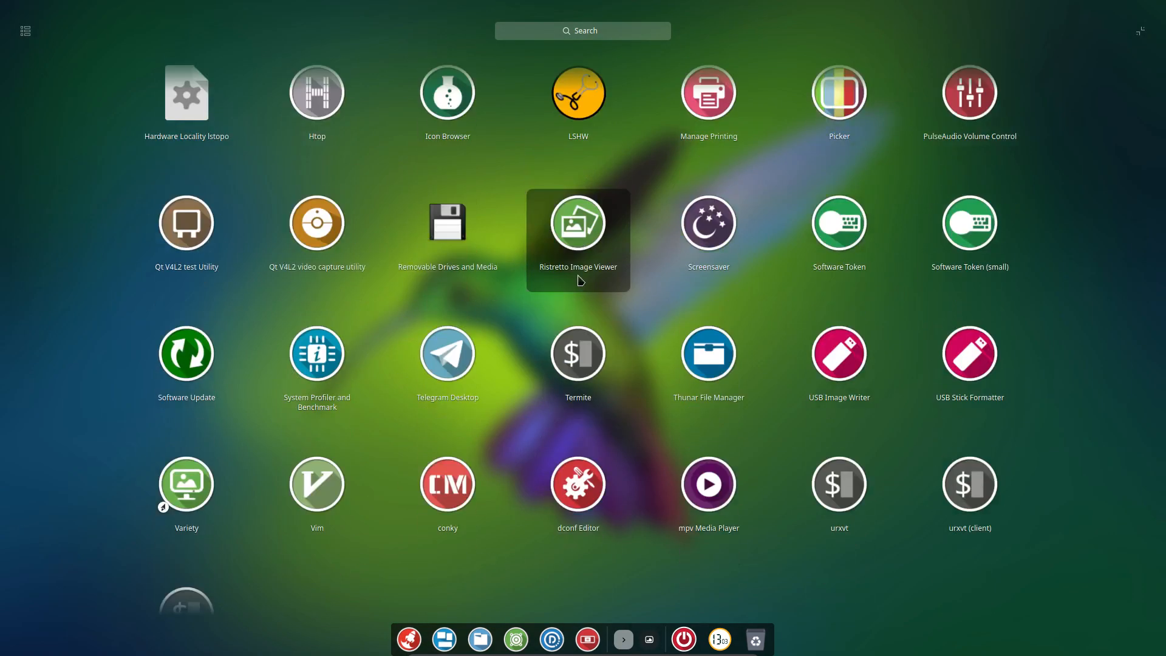
pyautogui.click(750, 522)
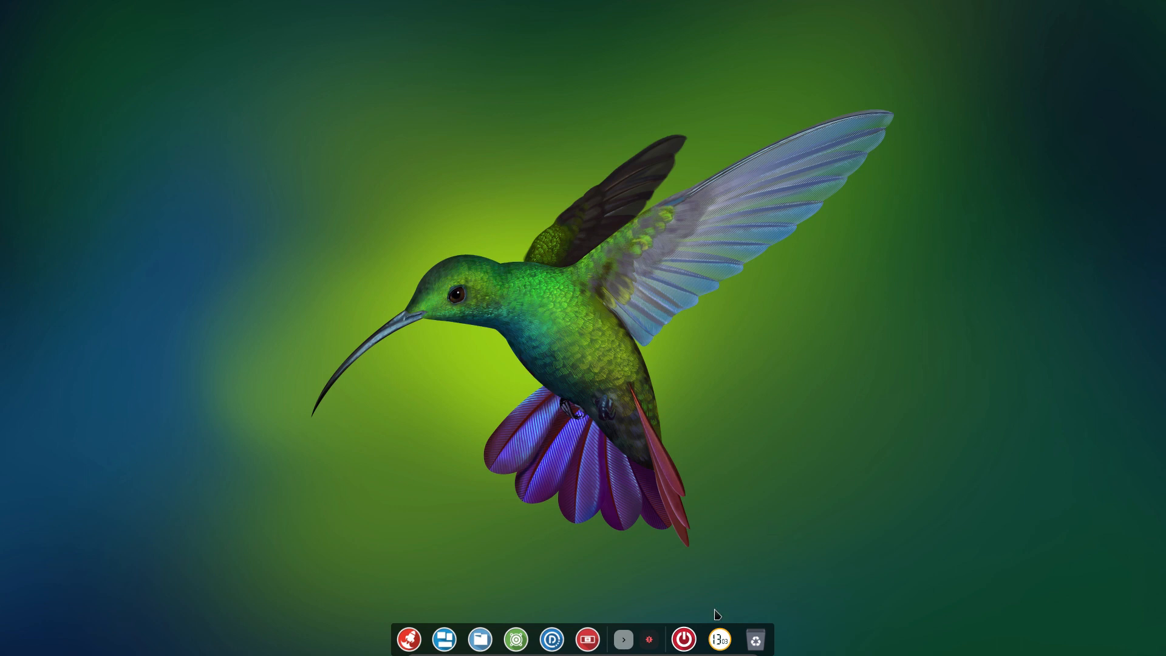
pyautogui.click(651, 643)
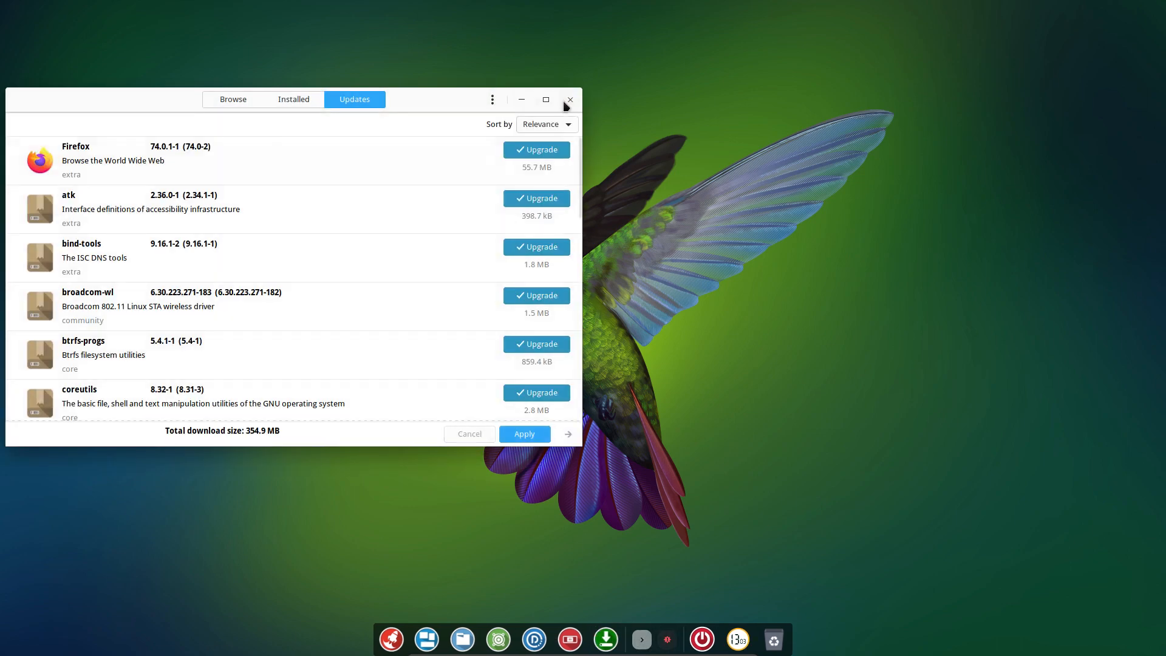
pyautogui.click(570, 99)
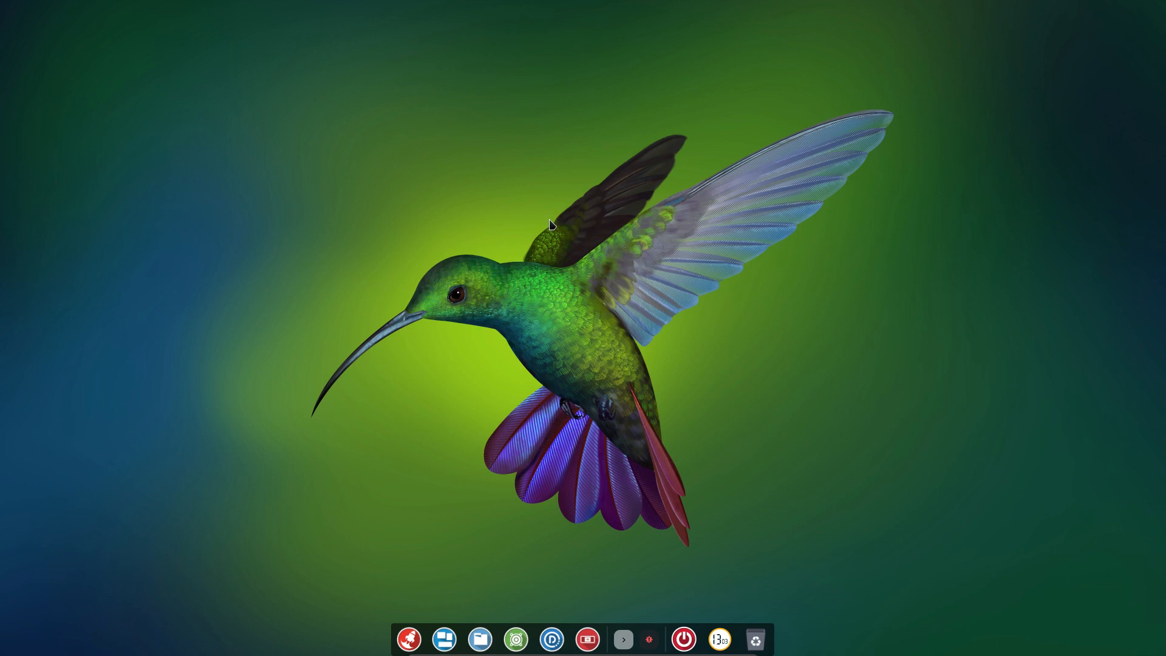
# Launch Firefox from the app launcher by searching 'firef', and maximize its window.
pyautogui.click(409, 638)
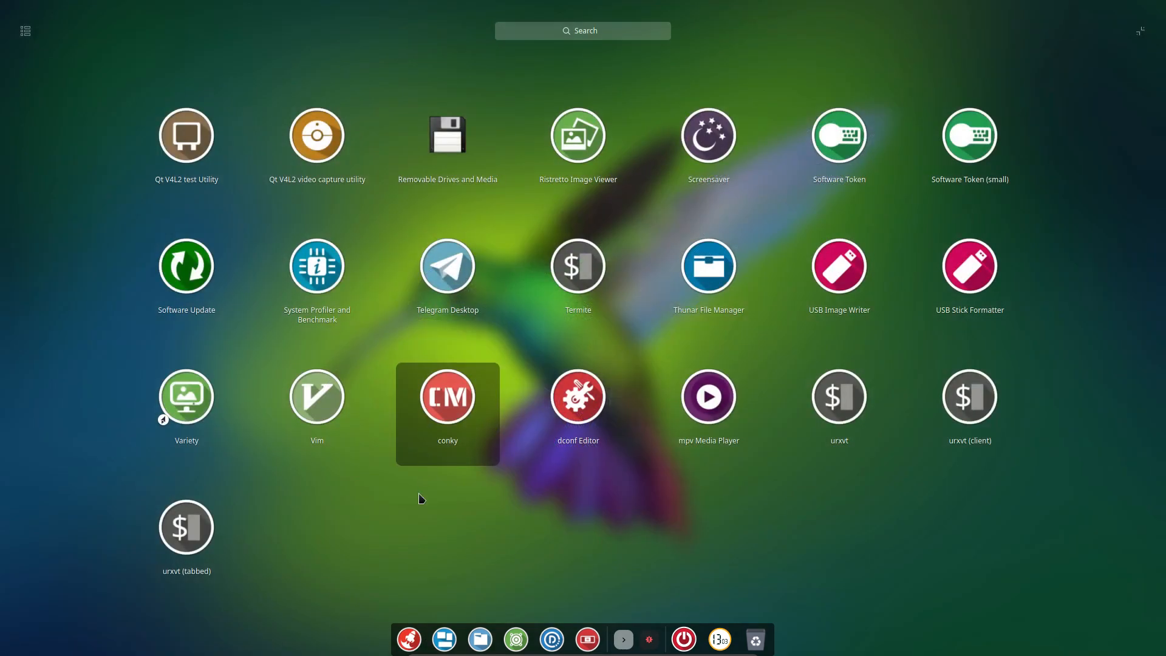
pyautogui.write('firef')
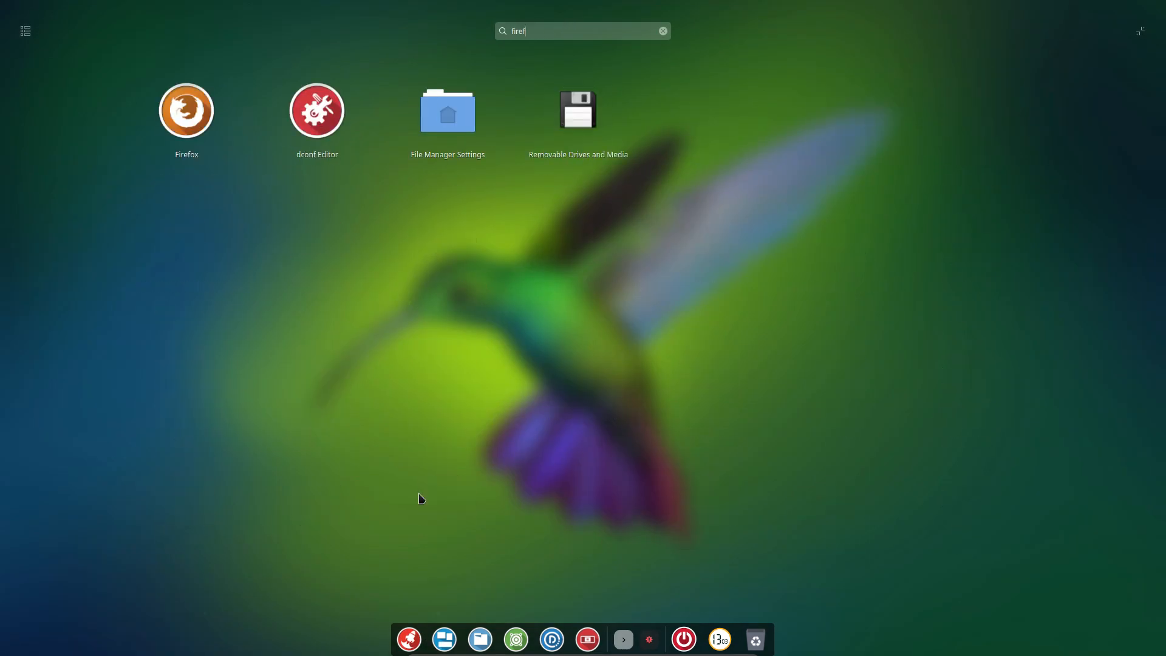
pyautogui.press('Return')
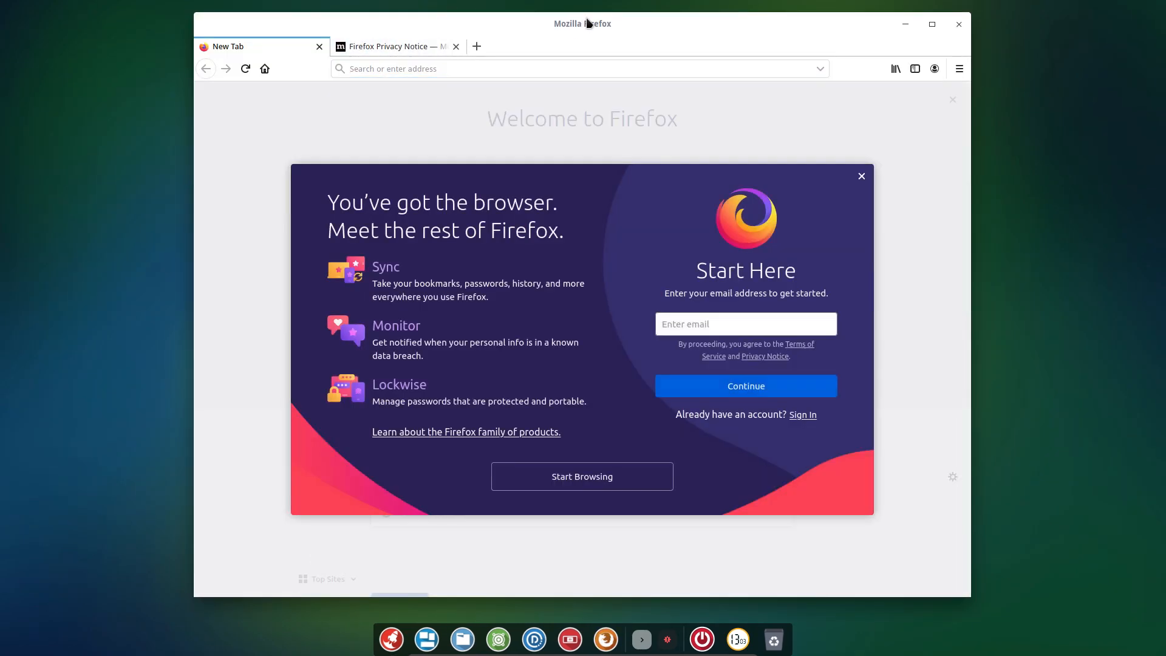
pyautogui.doubleClick(583, 20)
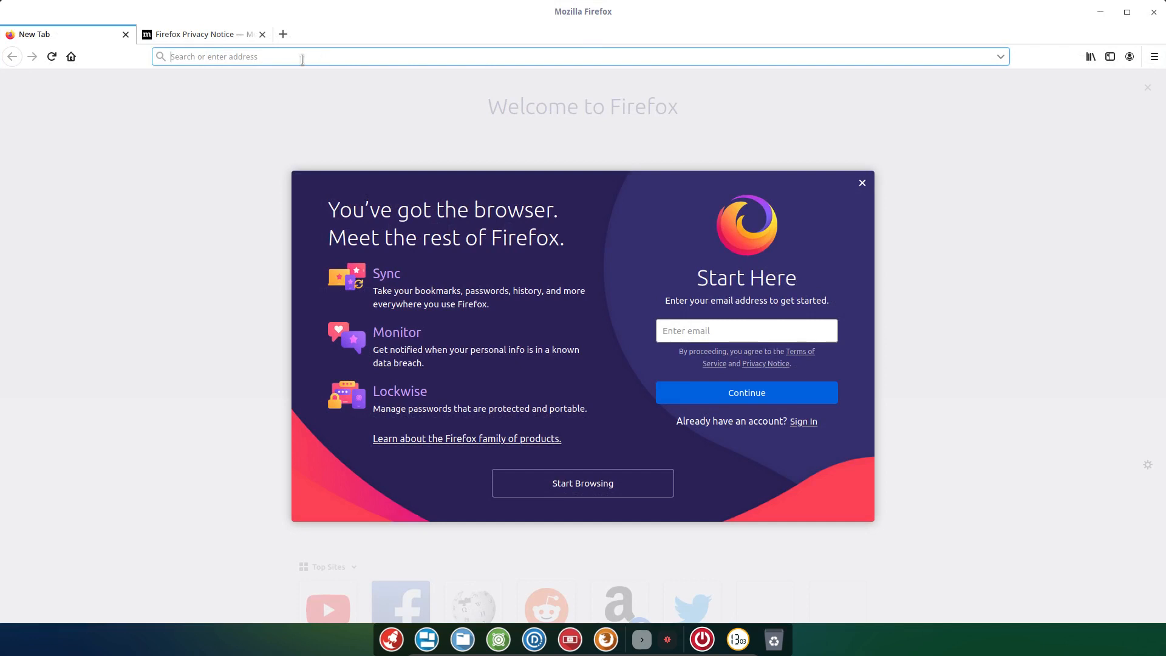
# Load arcolinuxd.com in the Firefox address bar.
pyautogui.write('arcolinux.')
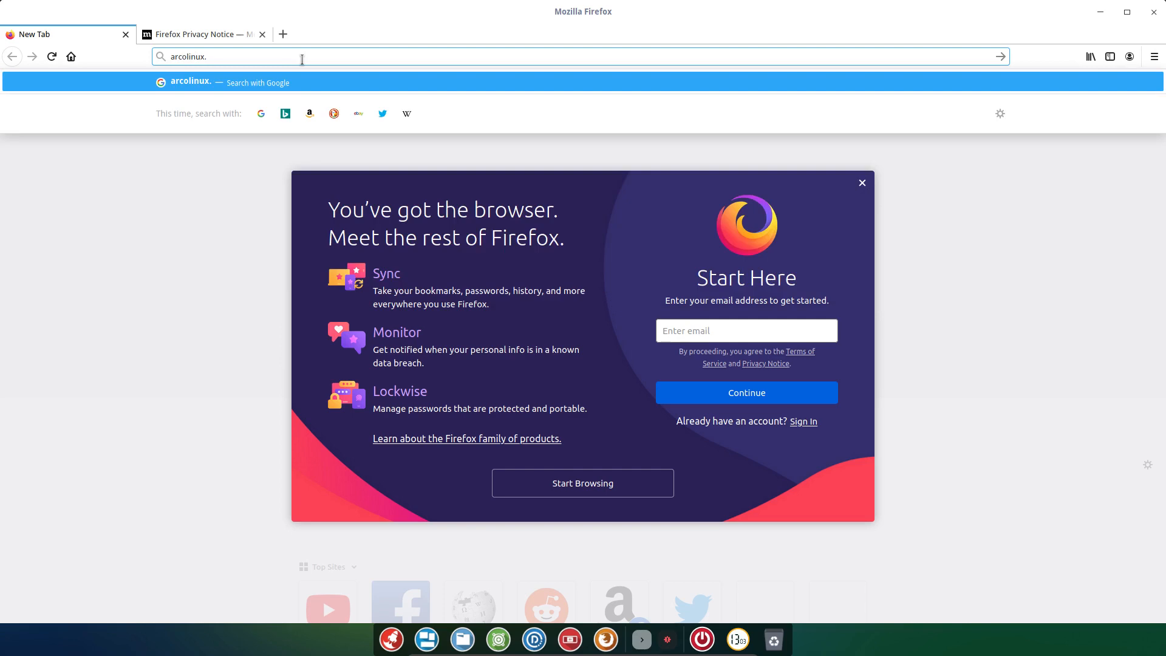
pyautogui.press('BackSpace')
pyautogui.write('d.com')
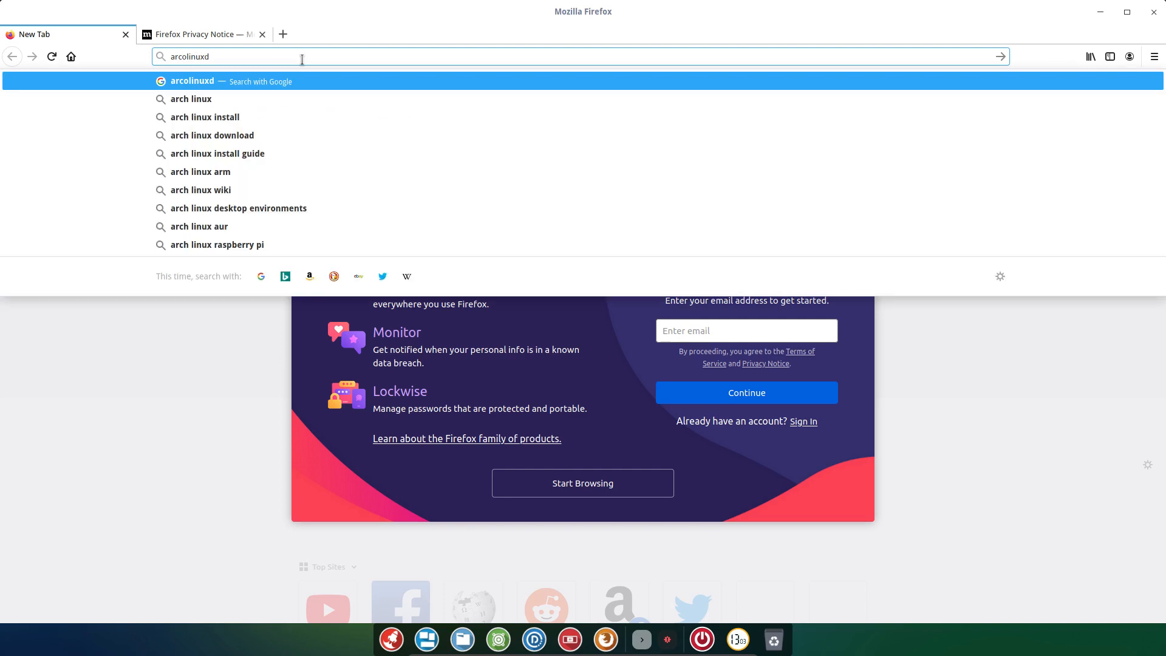
pyautogui.press('Return')
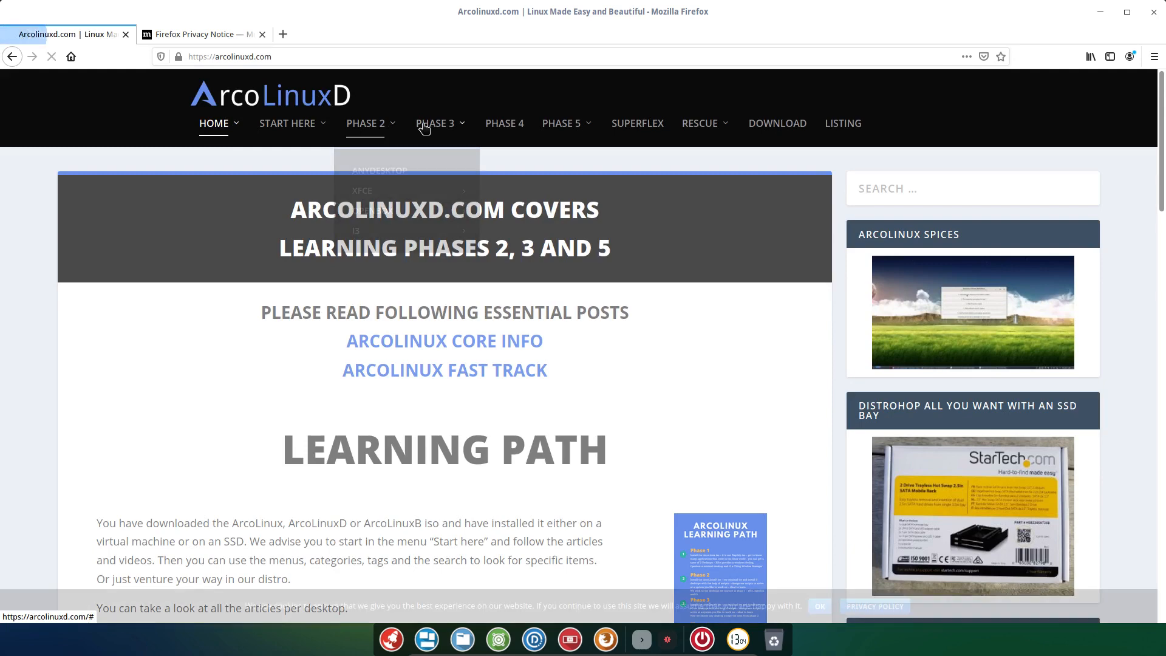
# Open the DEEPIN ARTICLES category from the PHASE 3 > DEEPIN menu.
pyautogui.moveTo(424, 128)
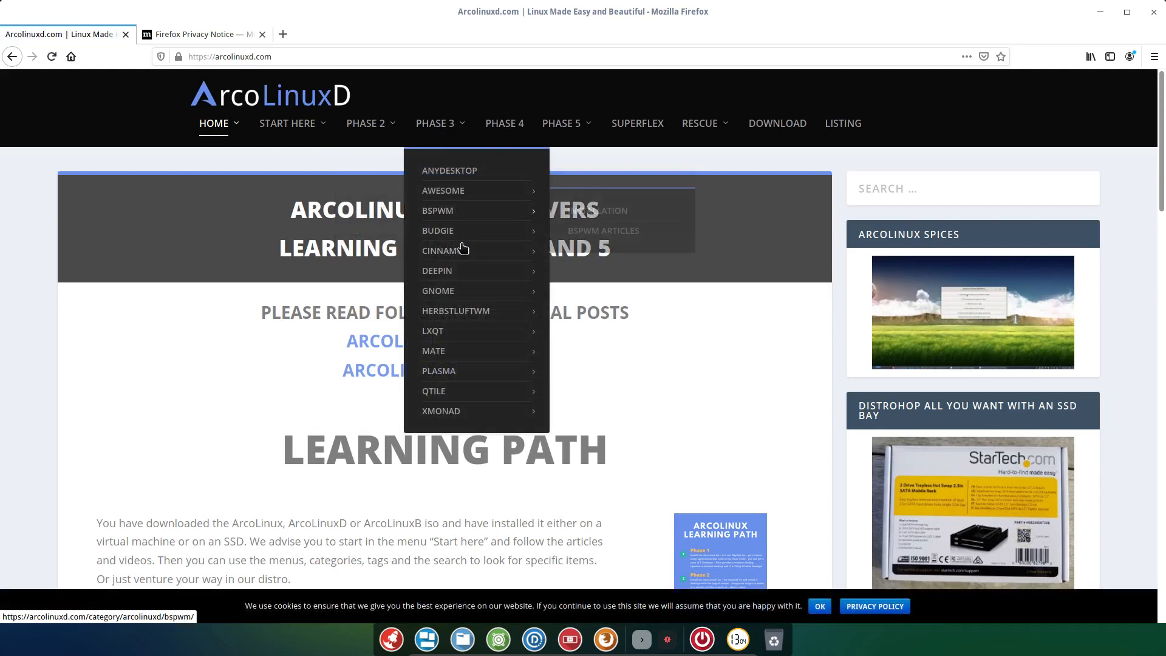
pyautogui.moveTo(361, 127)
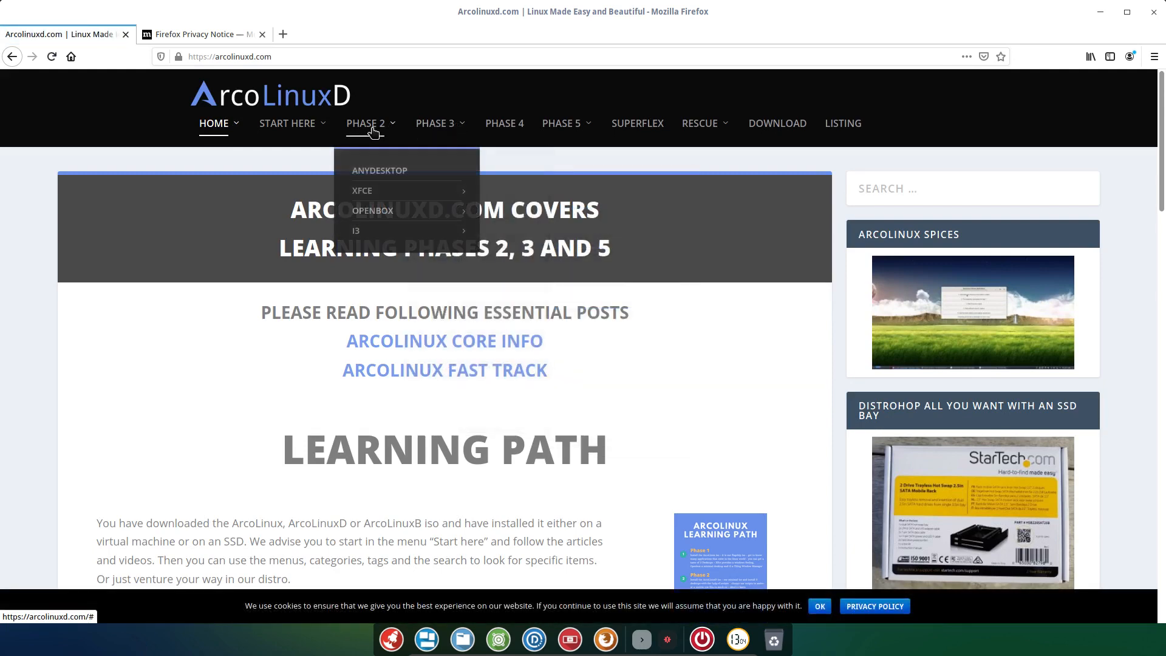
pyautogui.moveTo(376, 238)
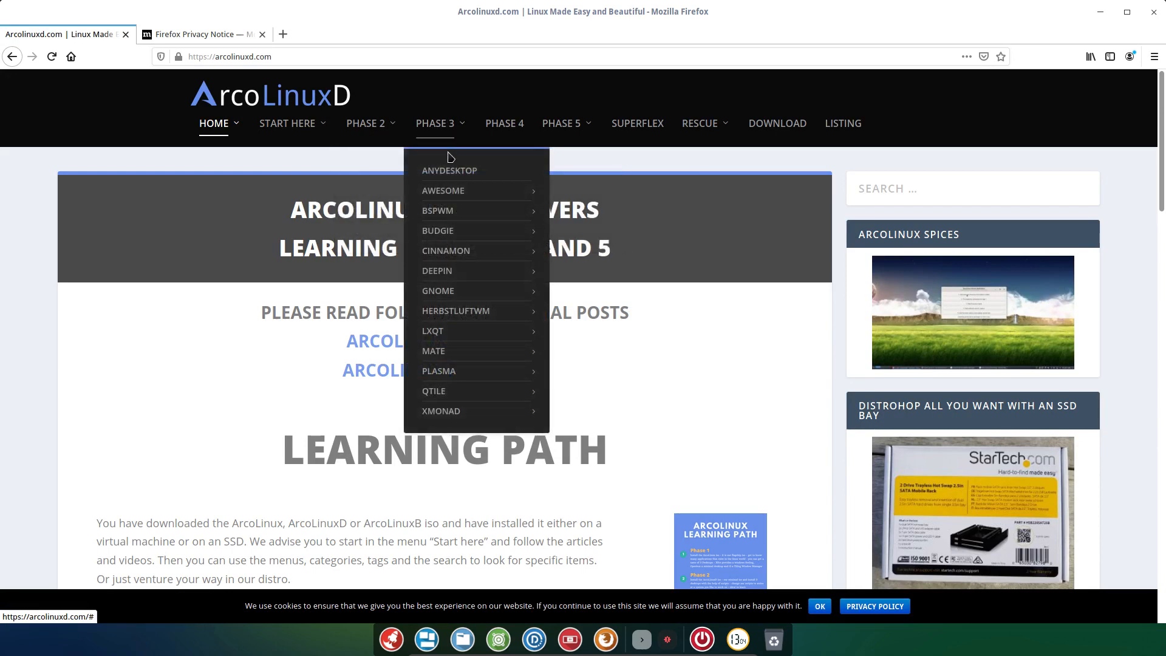
pyautogui.moveTo(469, 277)
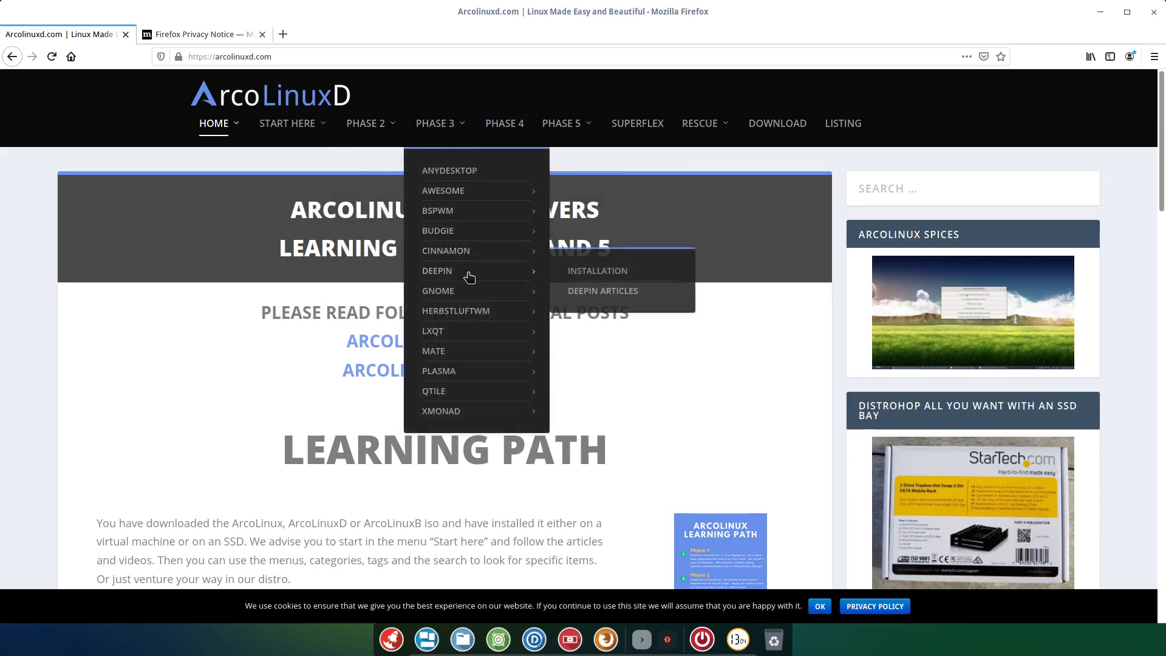
pyautogui.click(607, 291)
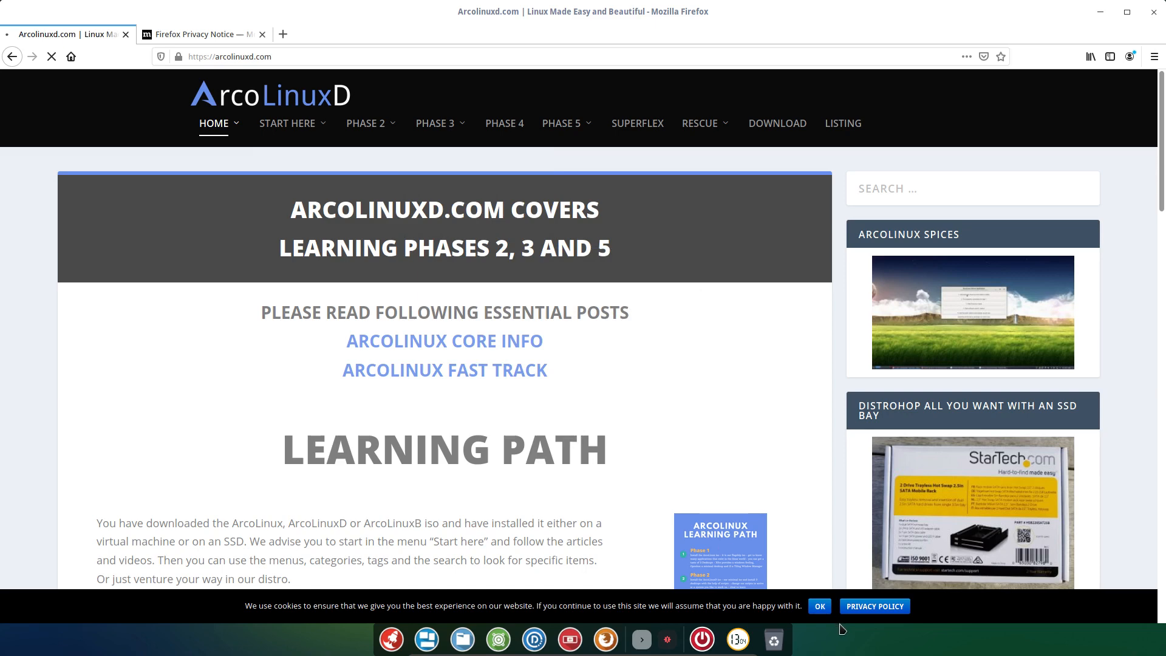
# Dismiss the cookie notice with OK and scroll down the Deepin article list.
pyautogui.click(819, 607)
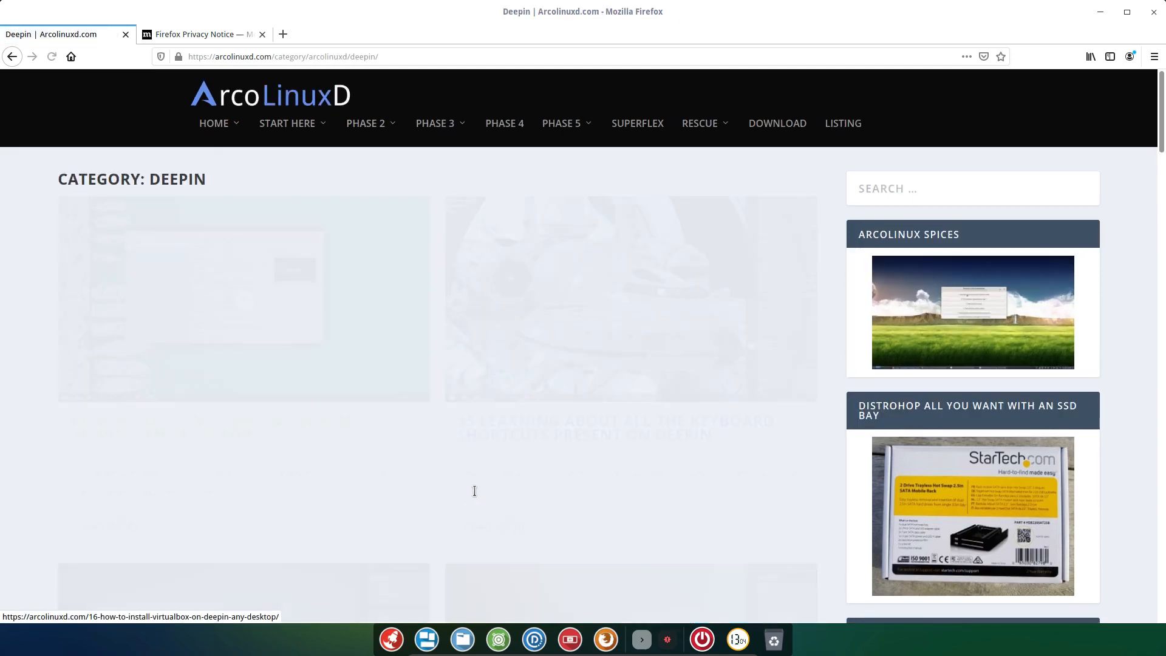
pyautogui.scroll(-5, 461, 492)
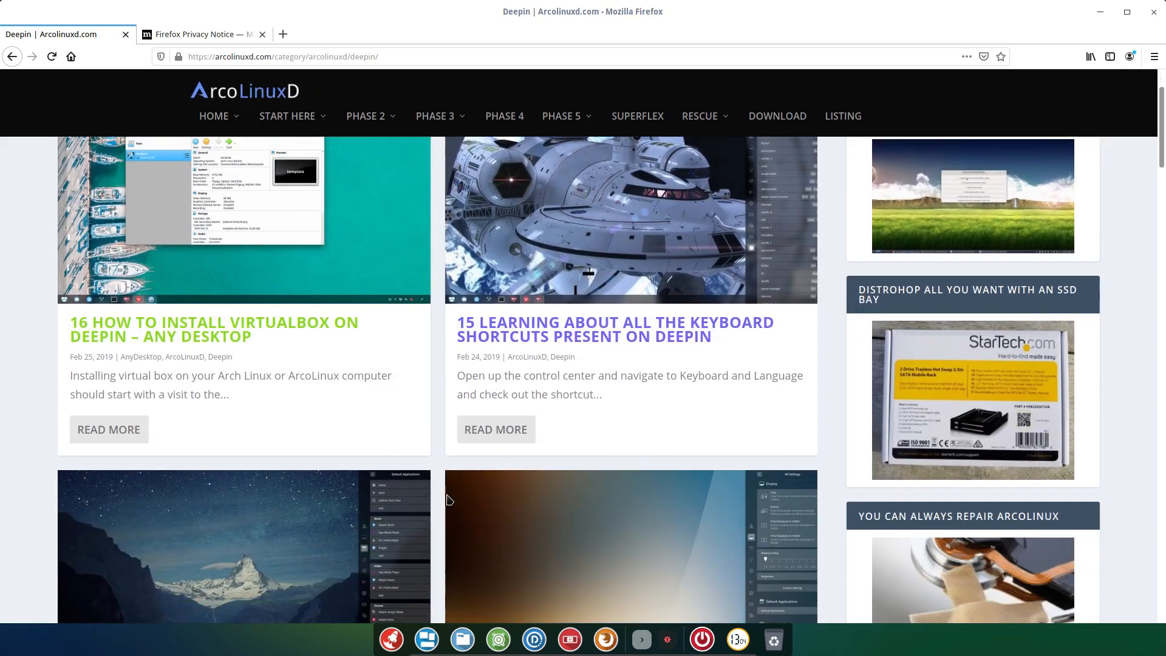
pyautogui.scroll(-15, 439, 492)
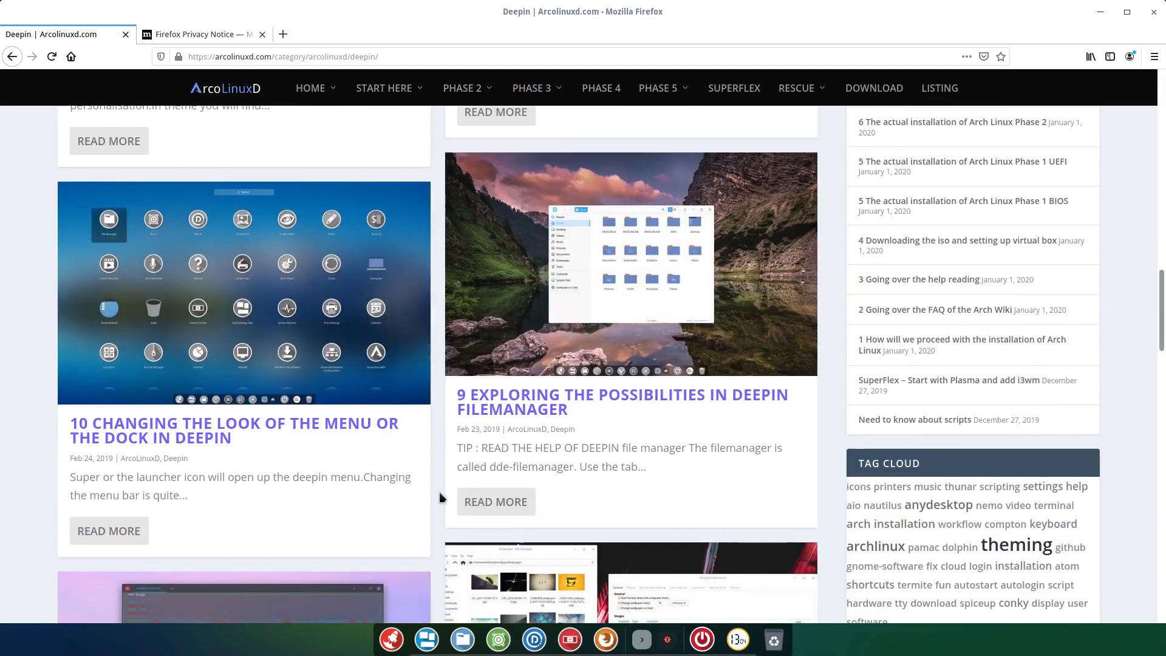
pyautogui.scroll(-18, 440, 496)
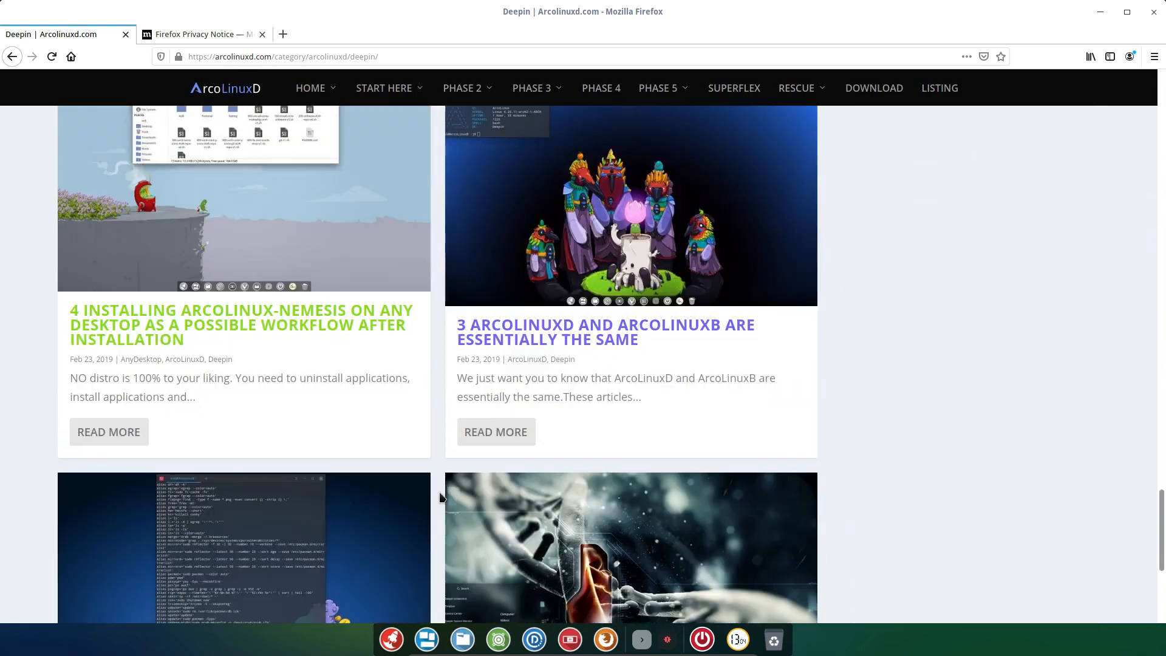